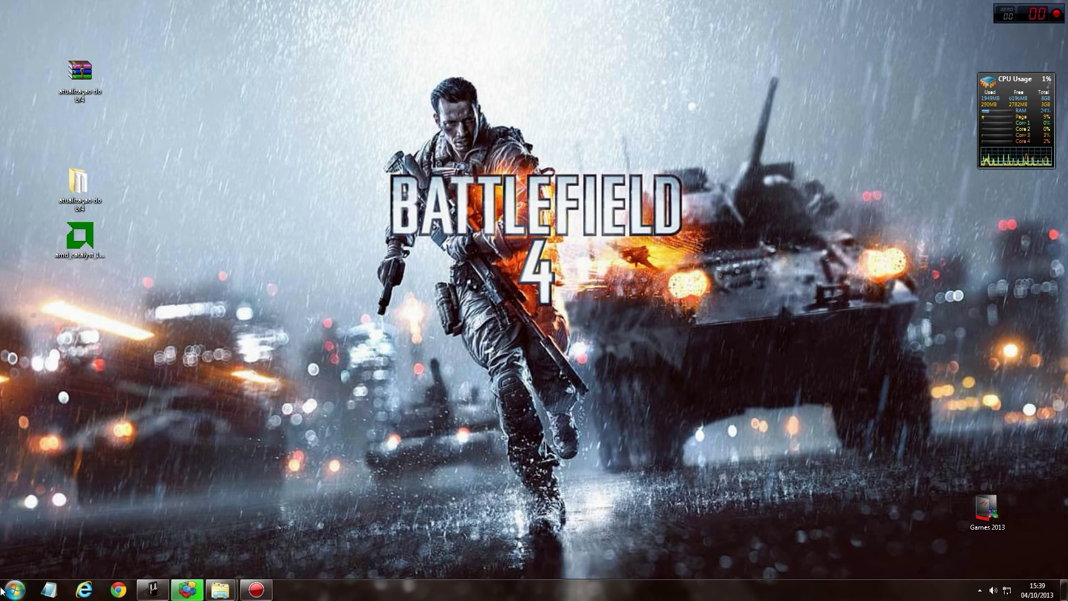
# Check the contents of the Battlefield 4 folder in the Documents library and close its window
pyautogui.click(3, 591)
pyautogui.click(201, 364)
pyautogui.doubleClick(729, 132)
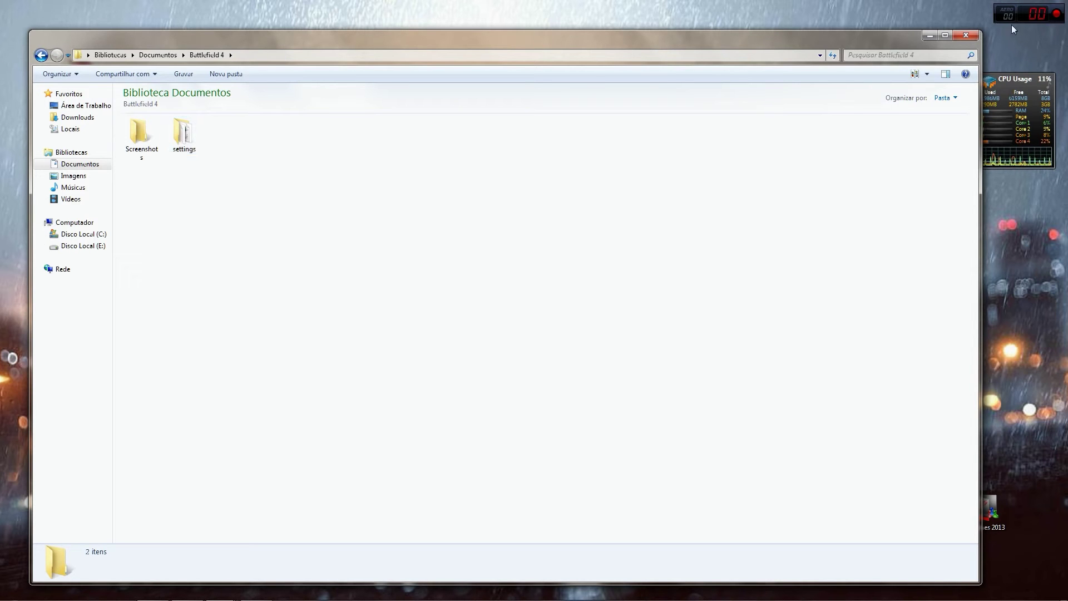
pyautogui.click(966, 36)
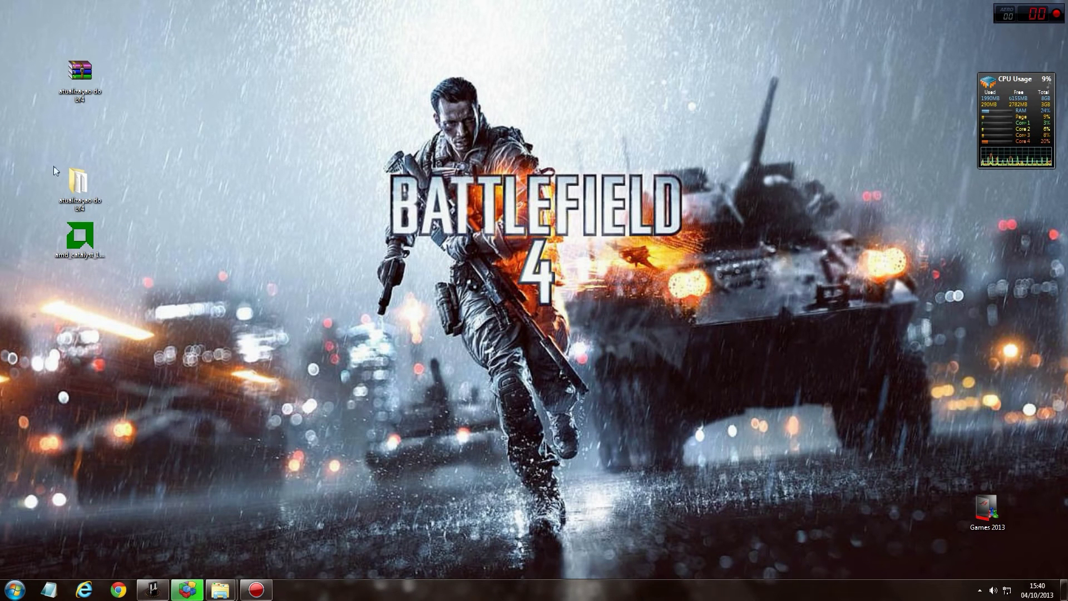
# Launch DXSETUP from the directx\redist folder inside the desktop folder "atualizaçao do bf4"
pyautogui.doubleClick(78, 188)
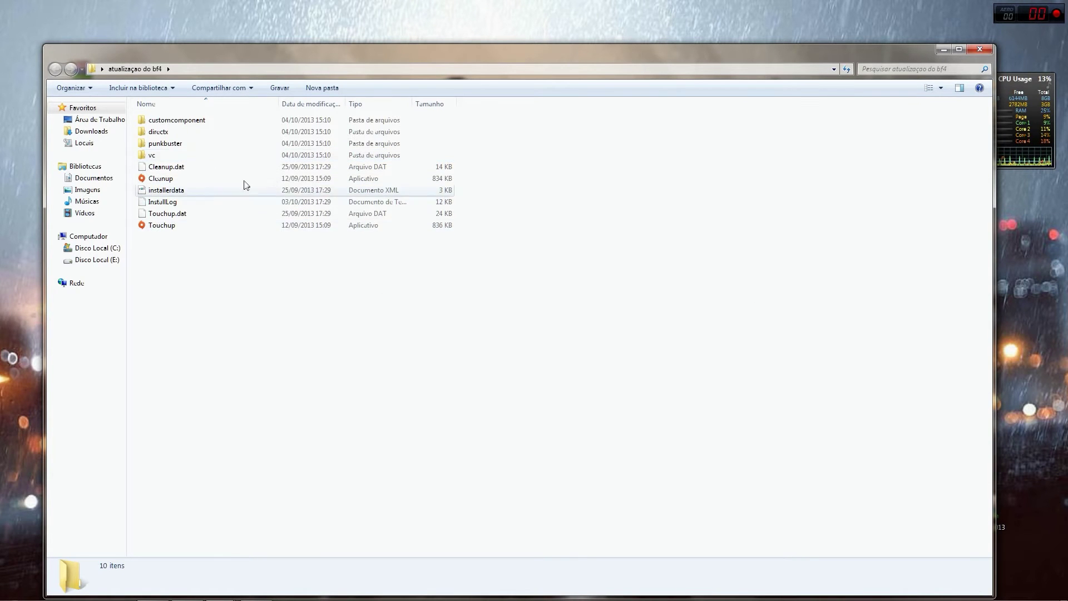
pyautogui.doubleClick(162, 132)
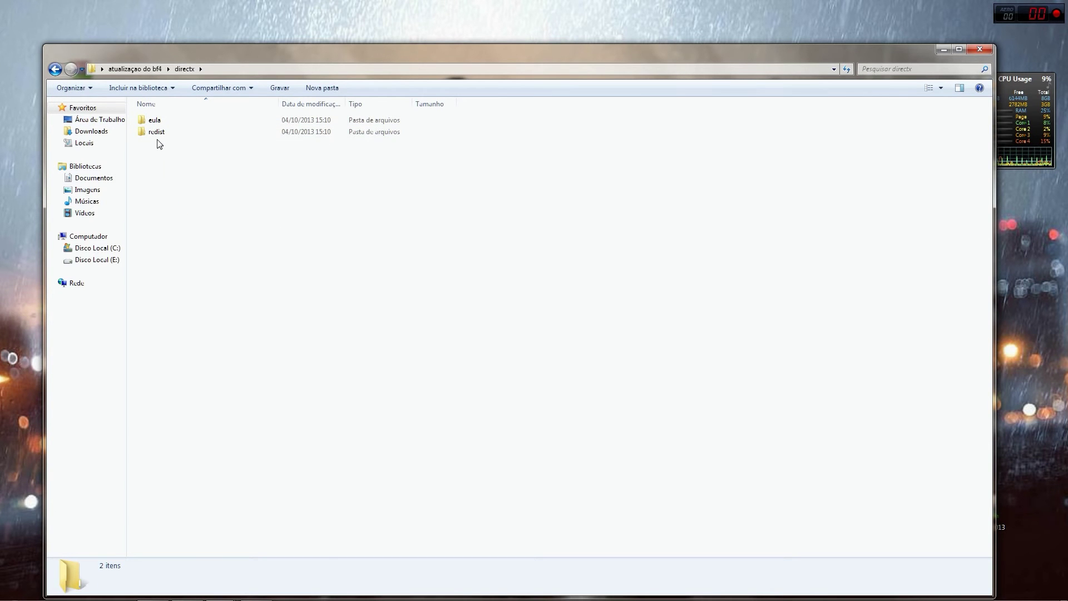
pyautogui.doubleClick(158, 132)
pyautogui.scroll(-15, 368, 406)
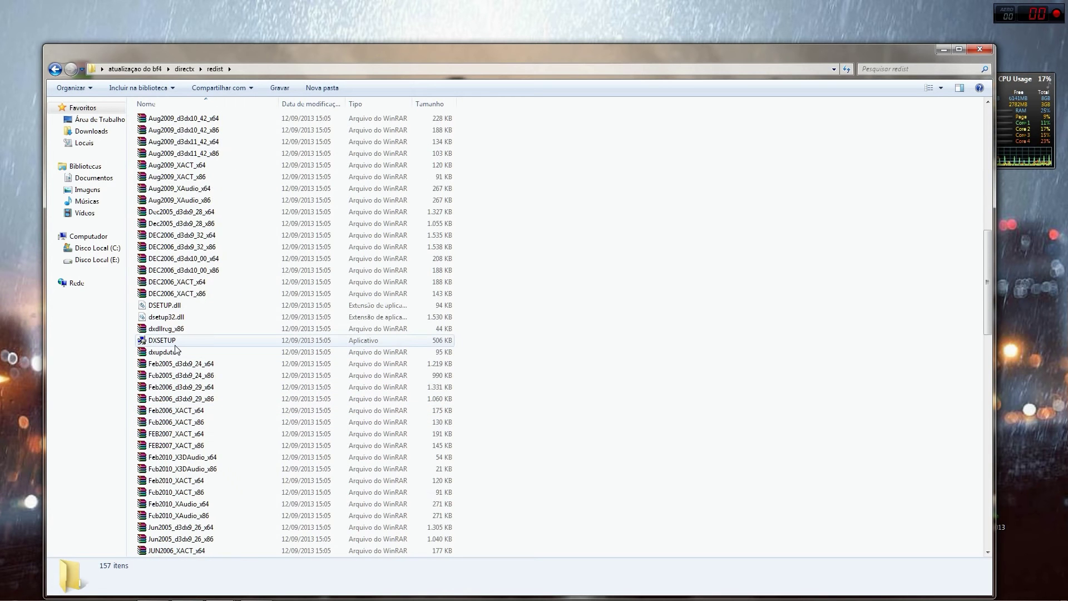
pyautogui.moveTo(175, 349)
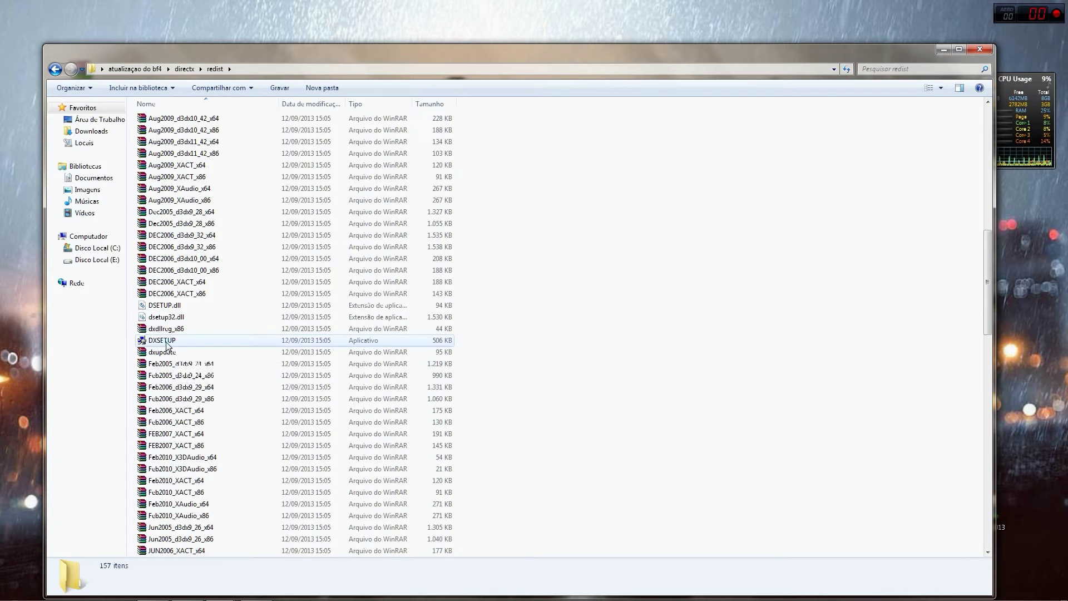
pyautogui.click(167, 344)
pyautogui.doubleClick(167, 344)
# Accept the DirectX license agreement and carry the installation through to completion
pyautogui.click(176, 229)
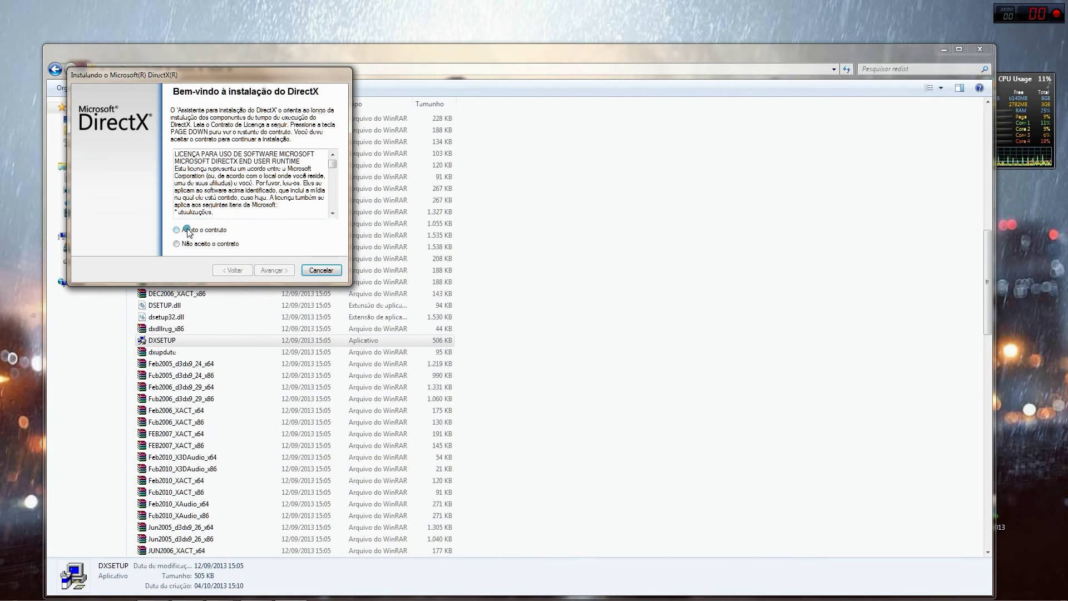
pyautogui.click(264, 267)
pyautogui.click(264, 269)
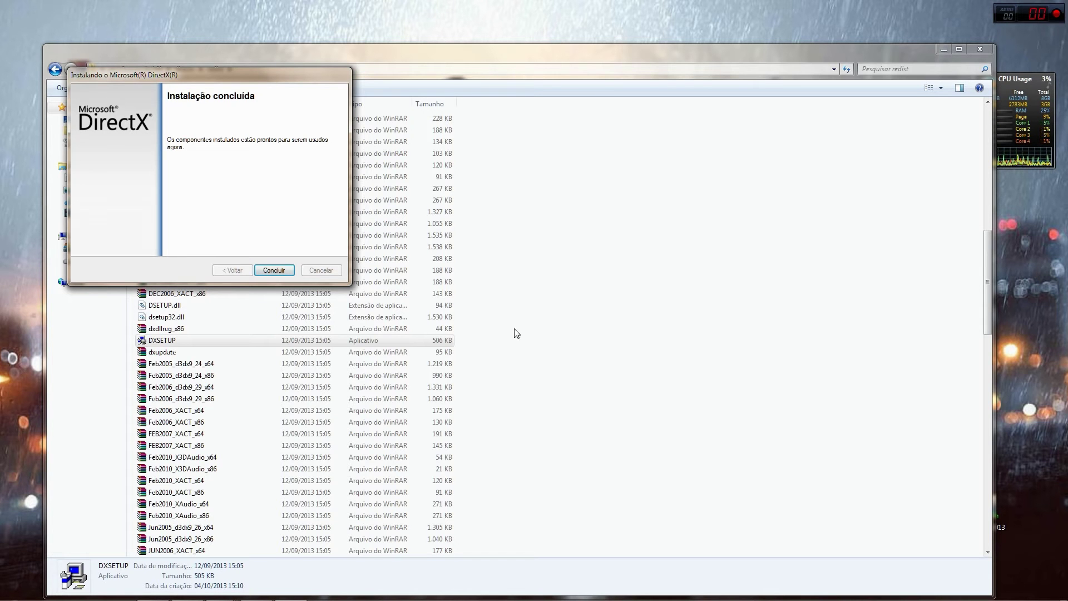
pyautogui.click(273, 270)
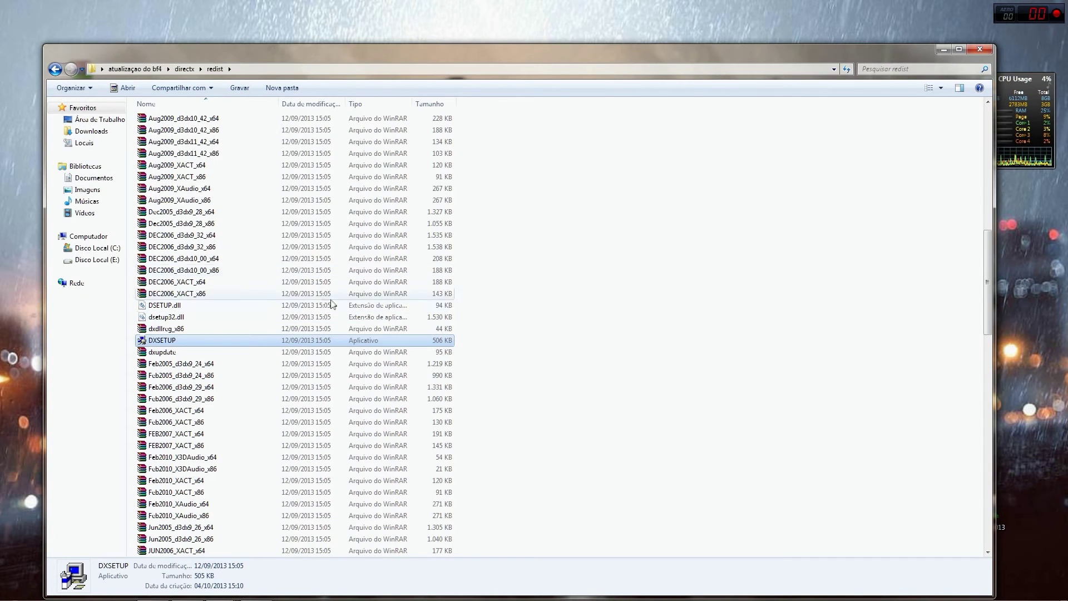
# Return to the "atualizaçao do bf4" folder, look inside punkbuster\redist, and go back to the update folder
pyautogui.click(55, 68)
pyautogui.click(55, 69)
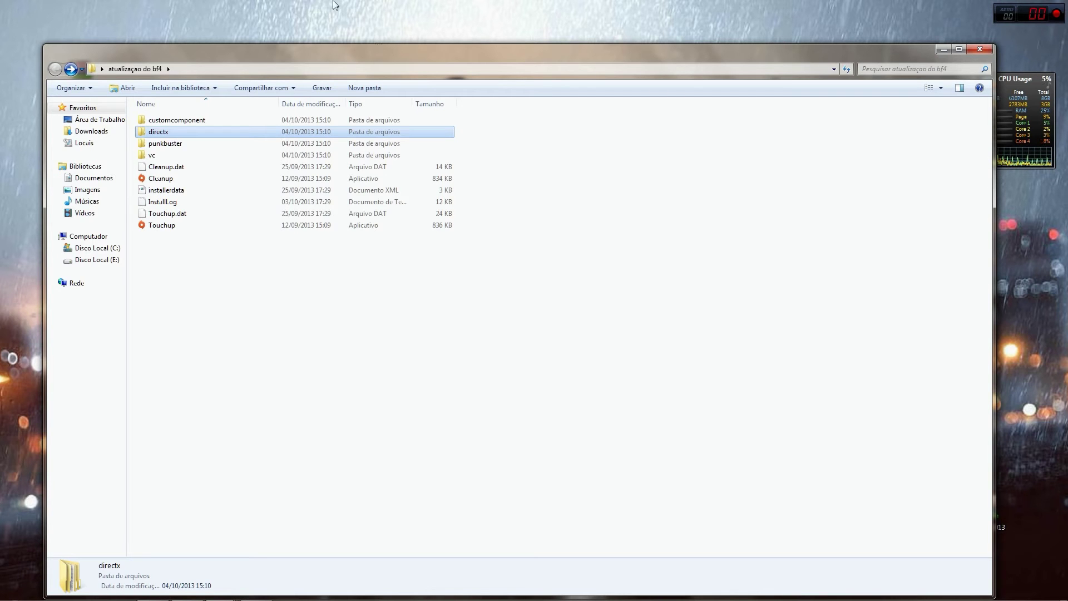
pyautogui.doubleClick(152, 145)
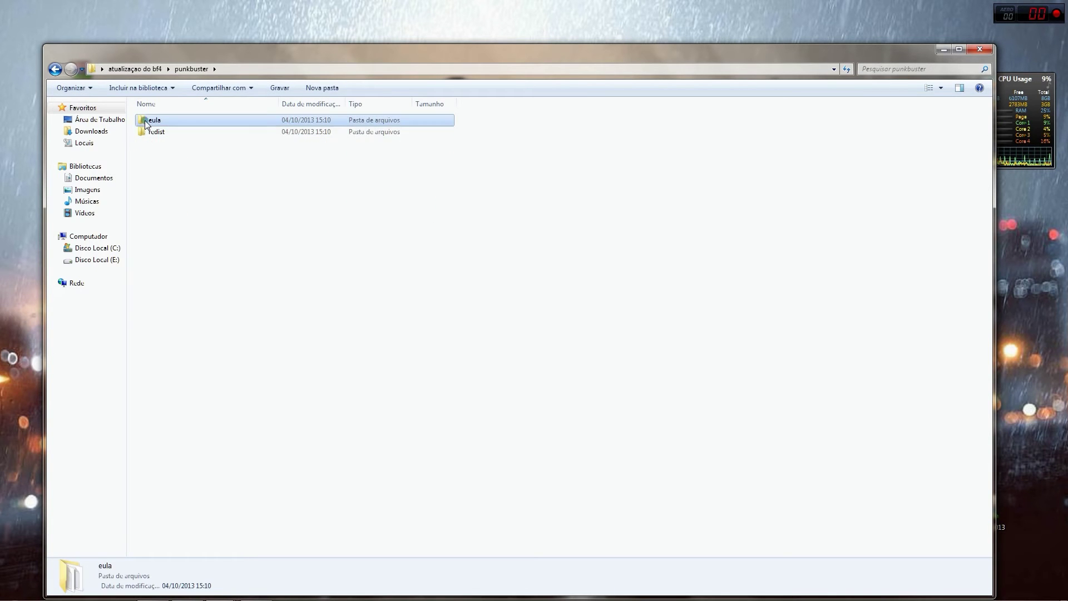
pyautogui.doubleClick(151, 133)
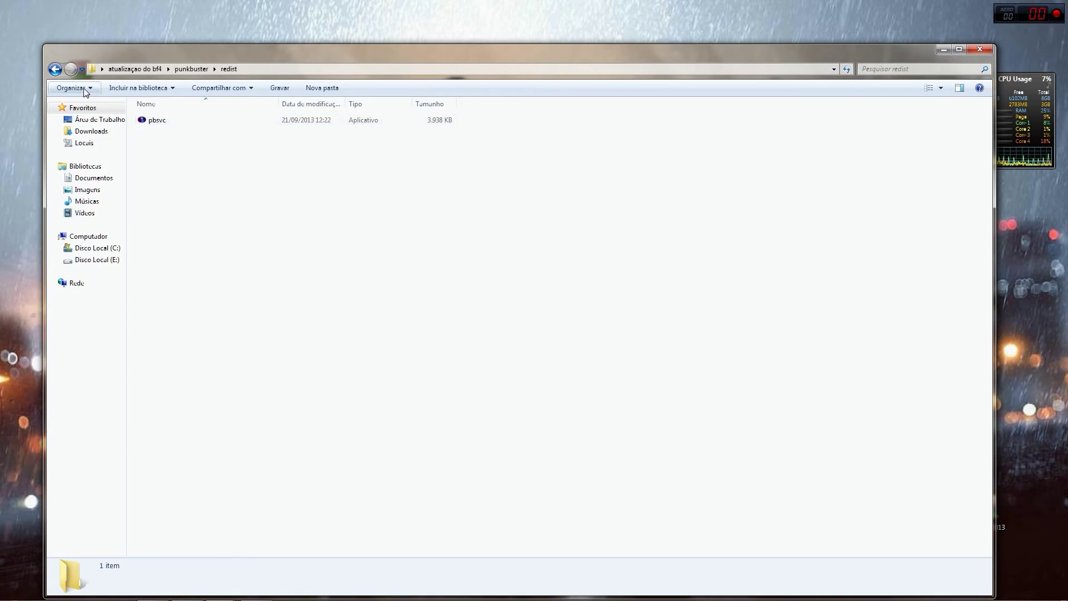
pyautogui.click(56, 69)
pyautogui.click(55, 69)
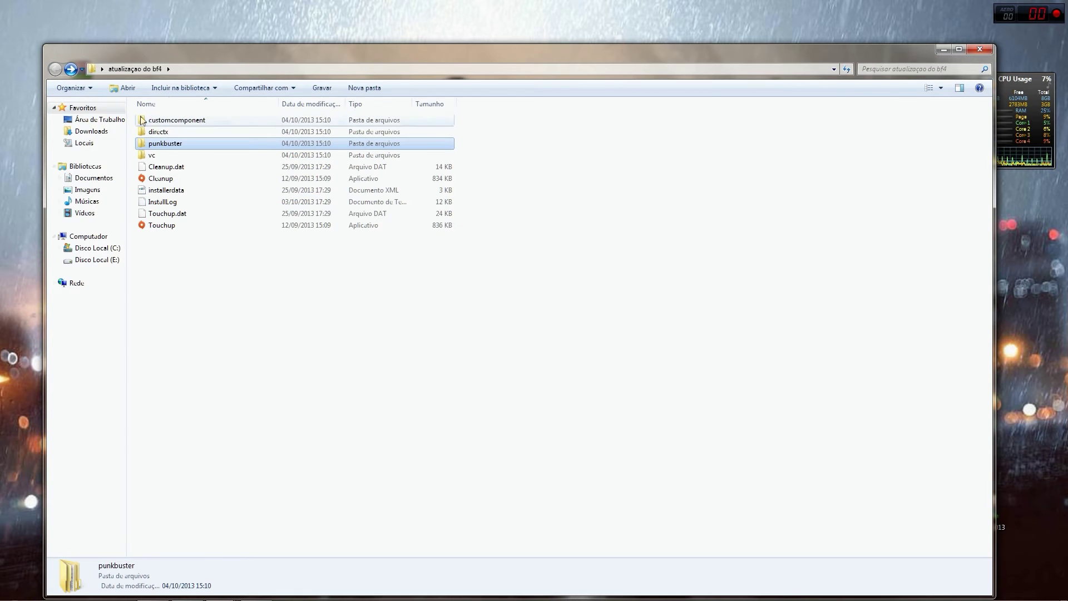
# Look inside the vc folder of the update package and close the folder window
pyautogui.doubleClick(160, 156)
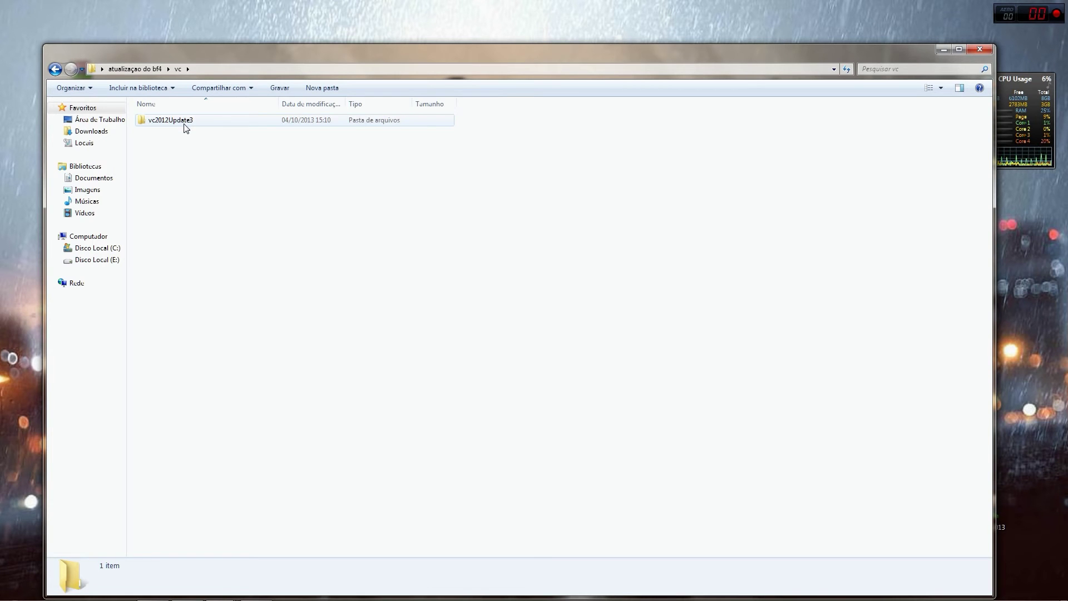
pyautogui.click(59, 71)
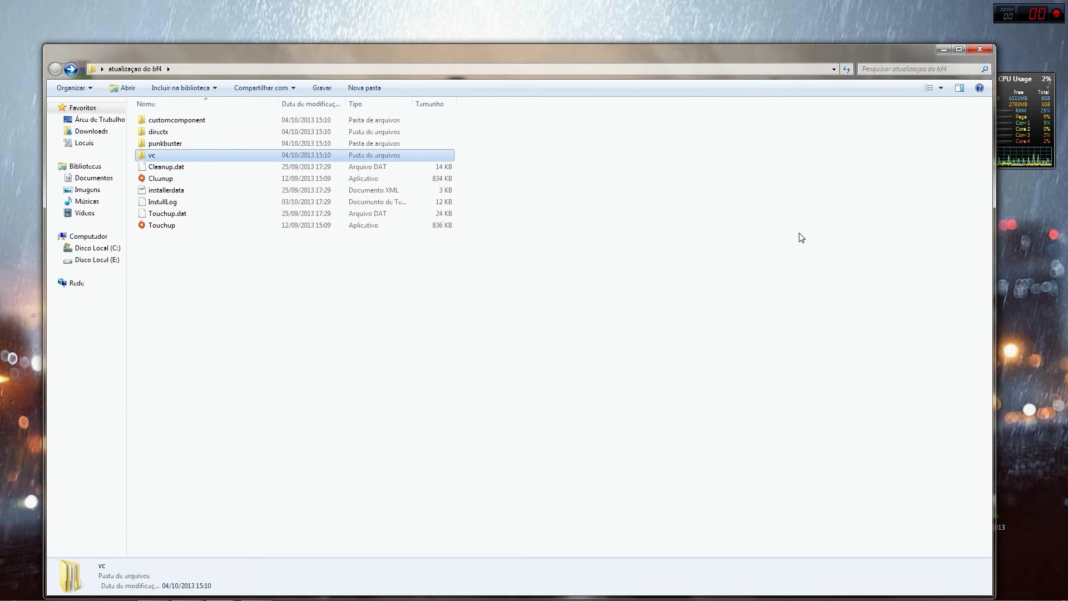
pyautogui.click(977, 49)
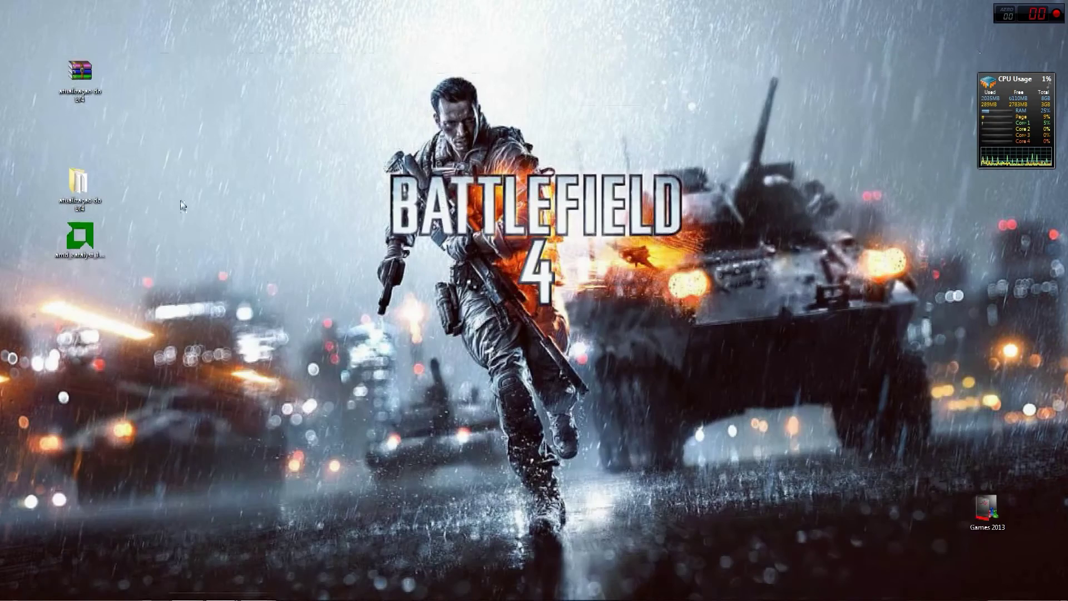
# Open AMD Catalyst Control Center and review the anisotropic filtering and texture filtering settings for 3D applications
pyautogui.rightClick(710, 225)
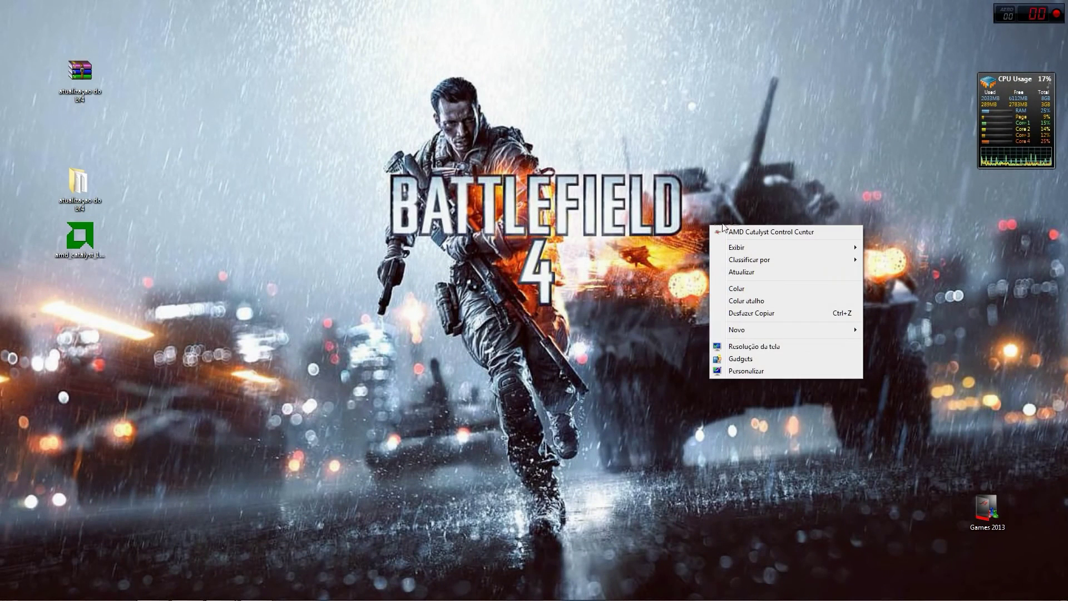
pyautogui.click(767, 232)
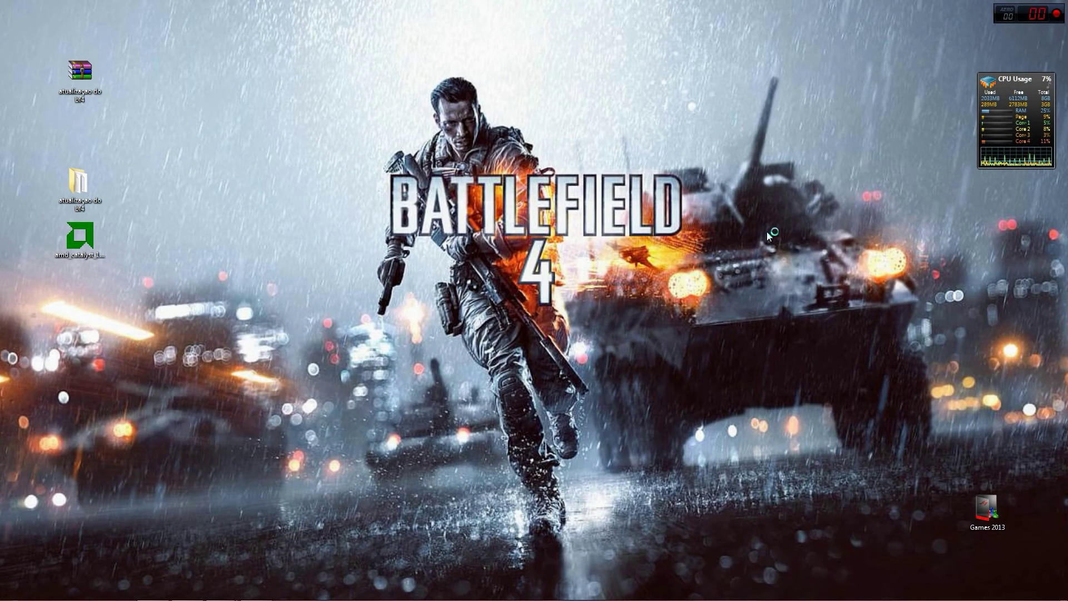
pyautogui.click(410, 334)
pyautogui.click(440, 378)
pyautogui.click(440, 345)
pyautogui.click(440, 328)
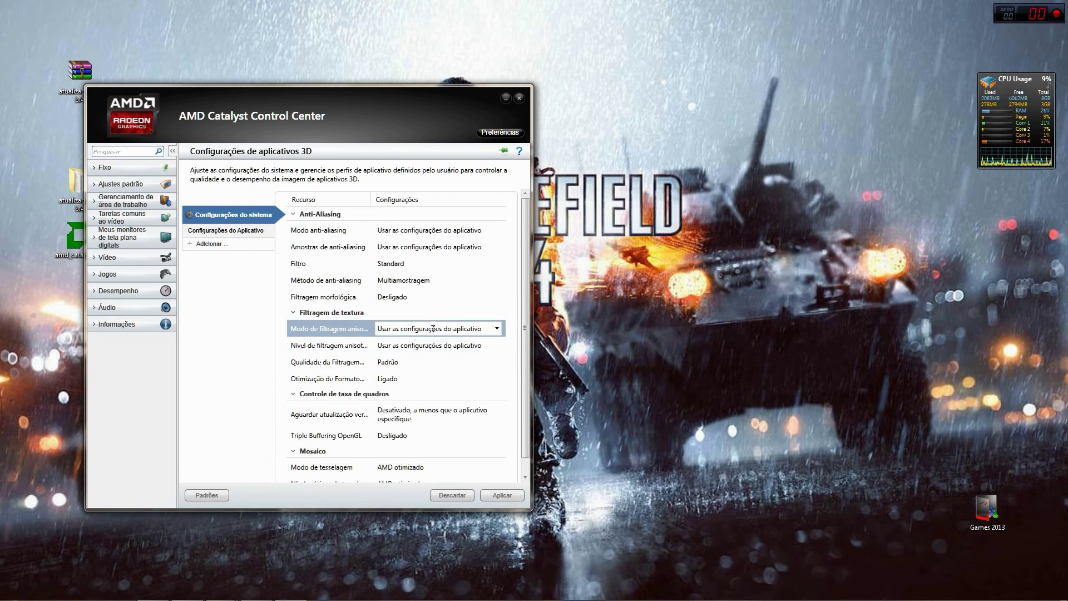
pyautogui.click(439, 361)
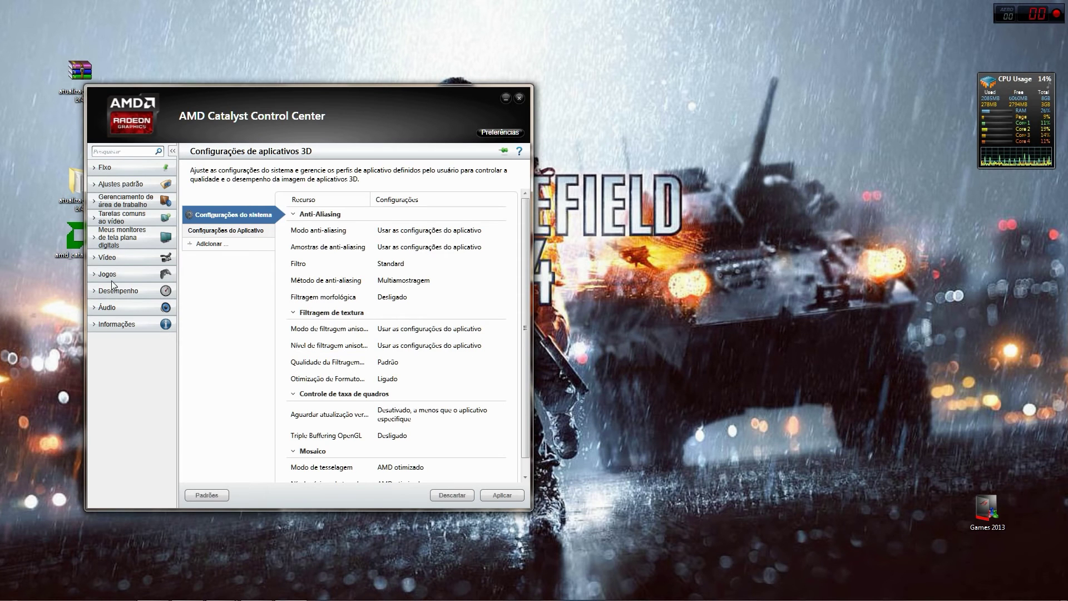
# Expand the performance and games categories, view the texture filtering quality options, and close AMD Catalyst Control Center
pyautogui.click(97, 290)
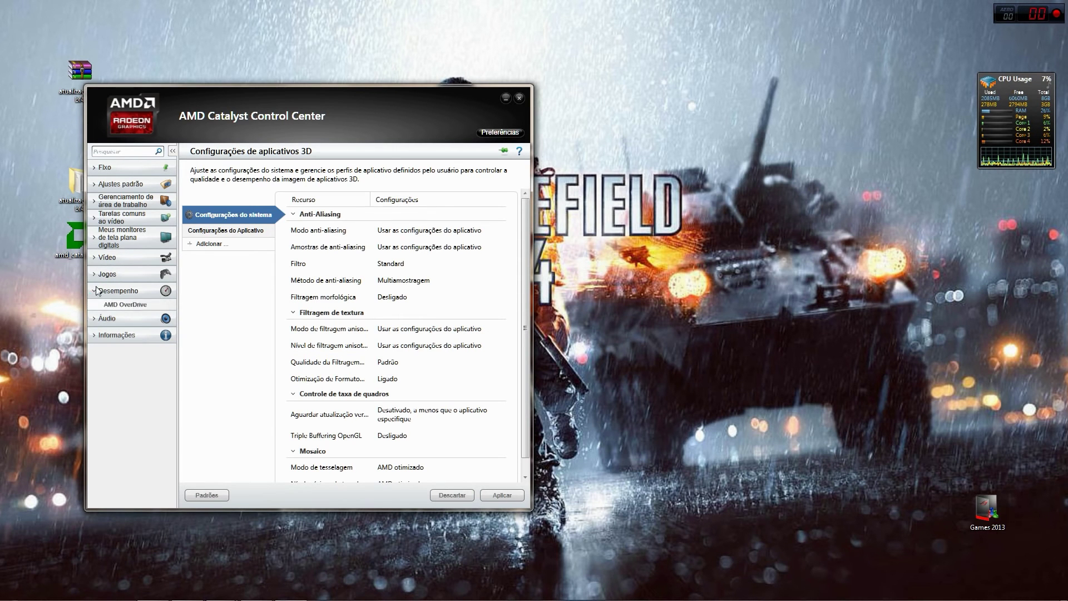
pyautogui.click(99, 278)
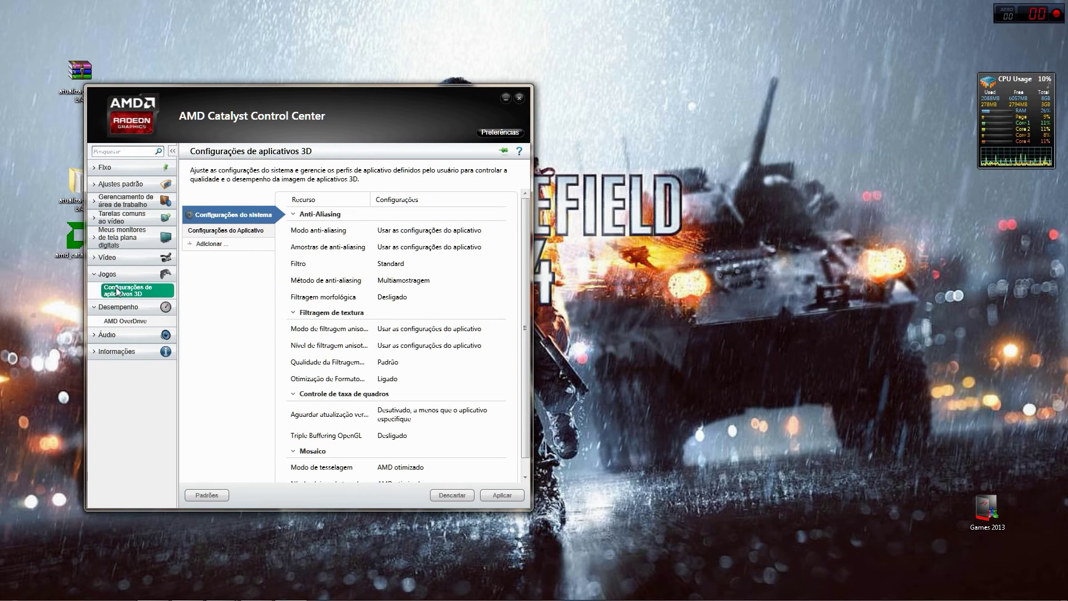
pyautogui.click(445, 360)
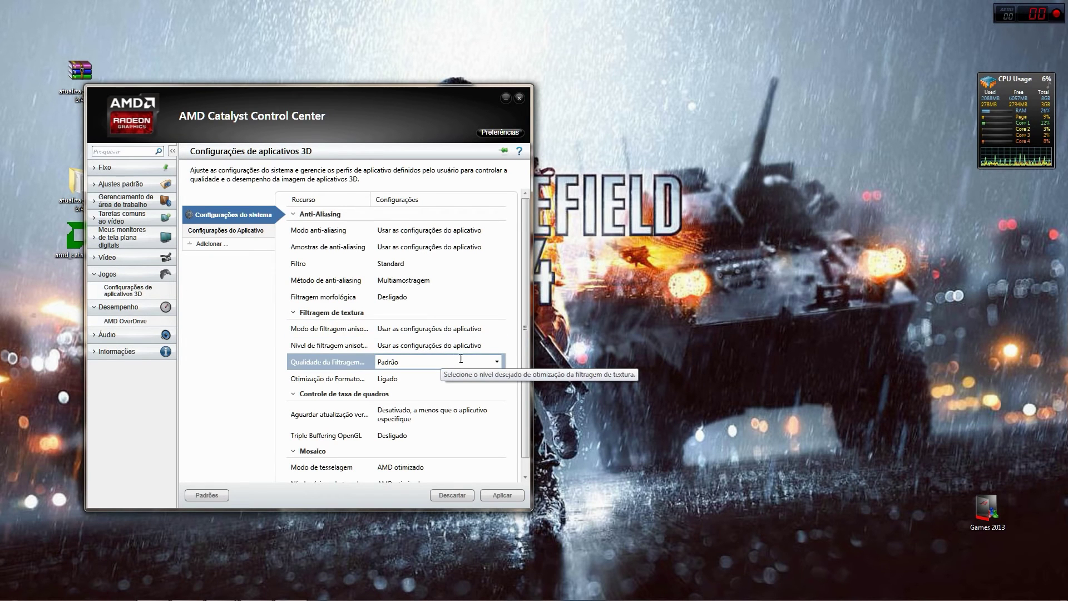
pyautogui.click(497, 361)
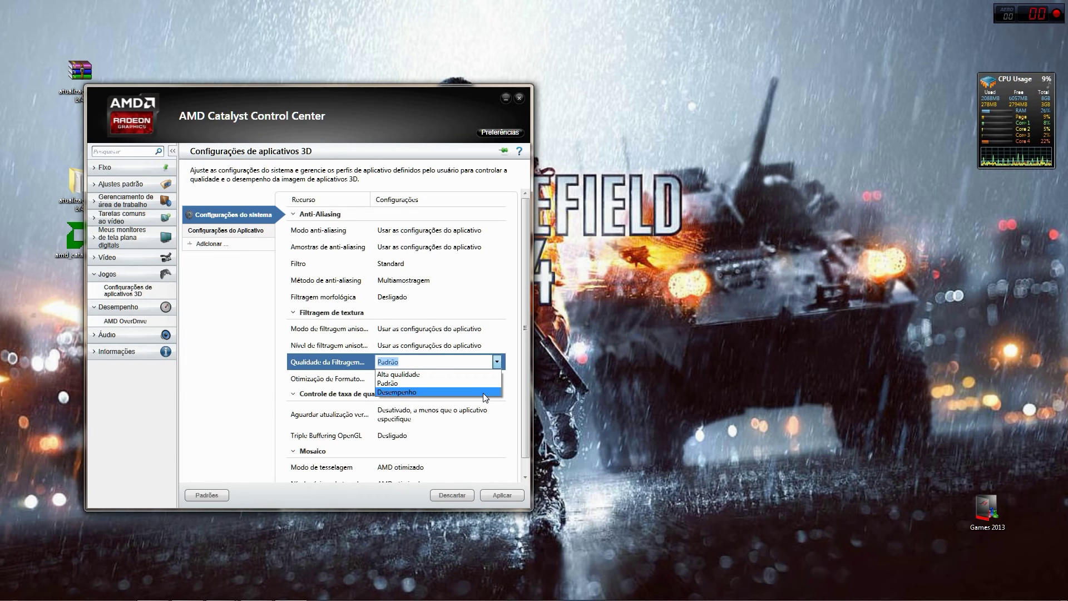
pyautogui.click(519, 104)
pyautogui.click(517, 99)
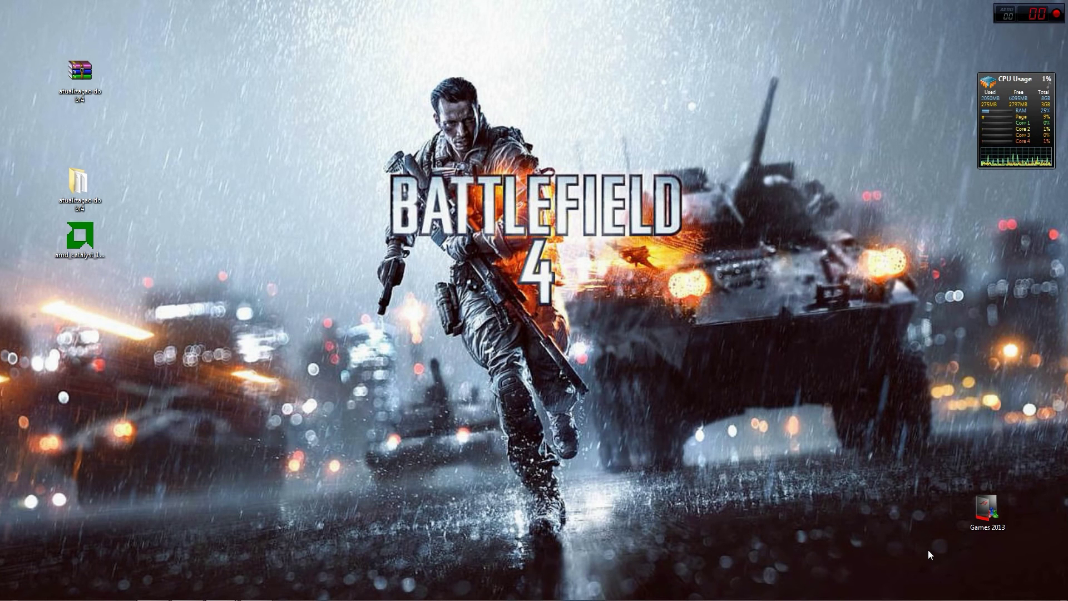
# Open the Battlefield 4 Beta folder under Origin Games in Arquivos de Programas (x86) on drive C
pyautogui.moveTo(517, 596)
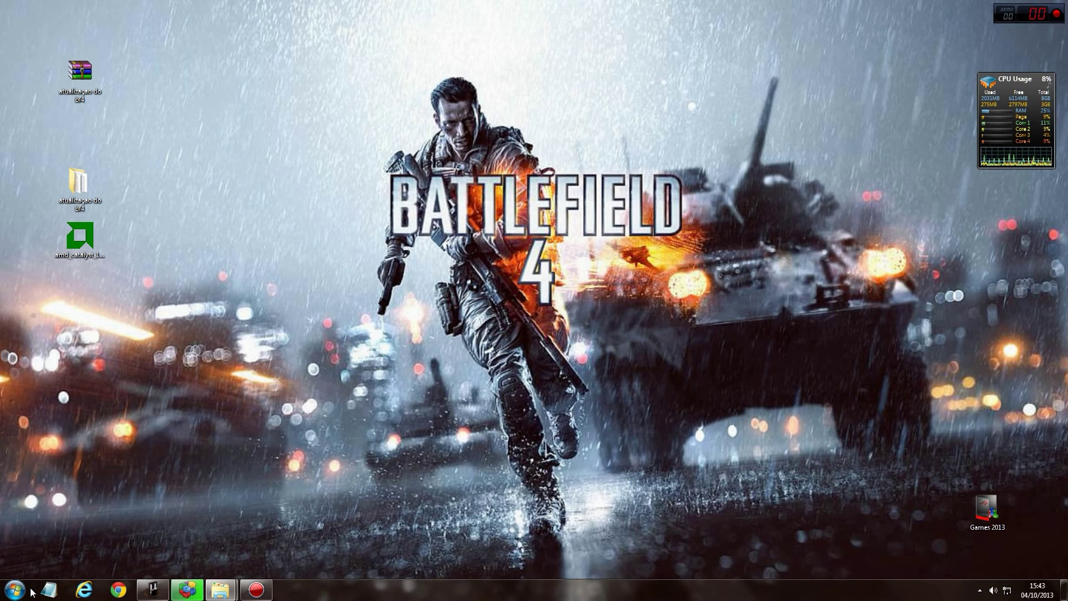
pyautogui.click(16, 591)
pyautogui.click(169, 454)
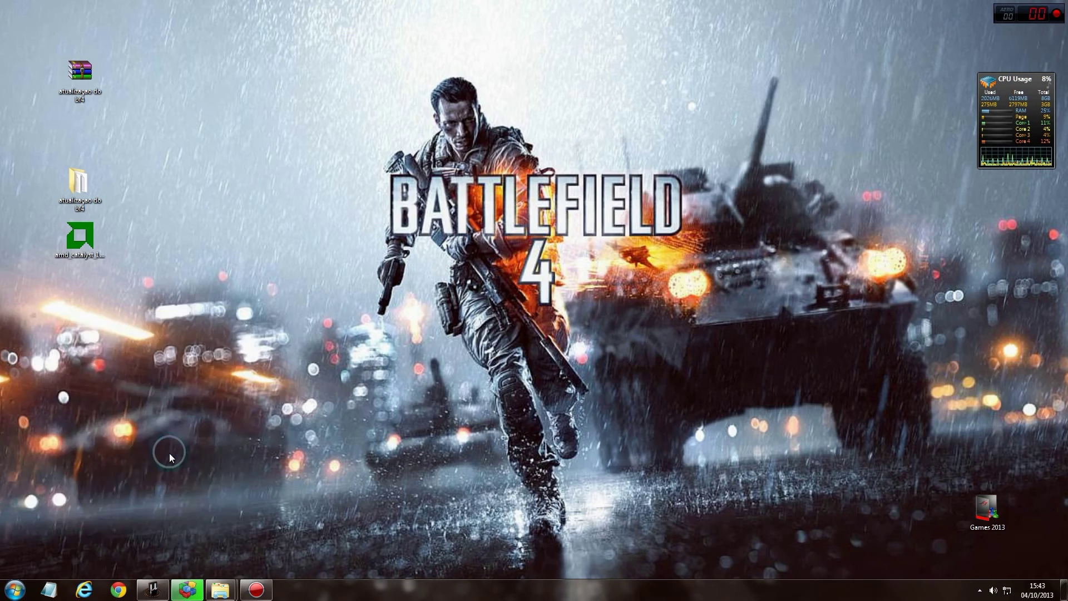
pyautogui.doubleClick(186, 109)
pyautogui.click(372, 94)
pyautogui.doubleClick(372, 95)
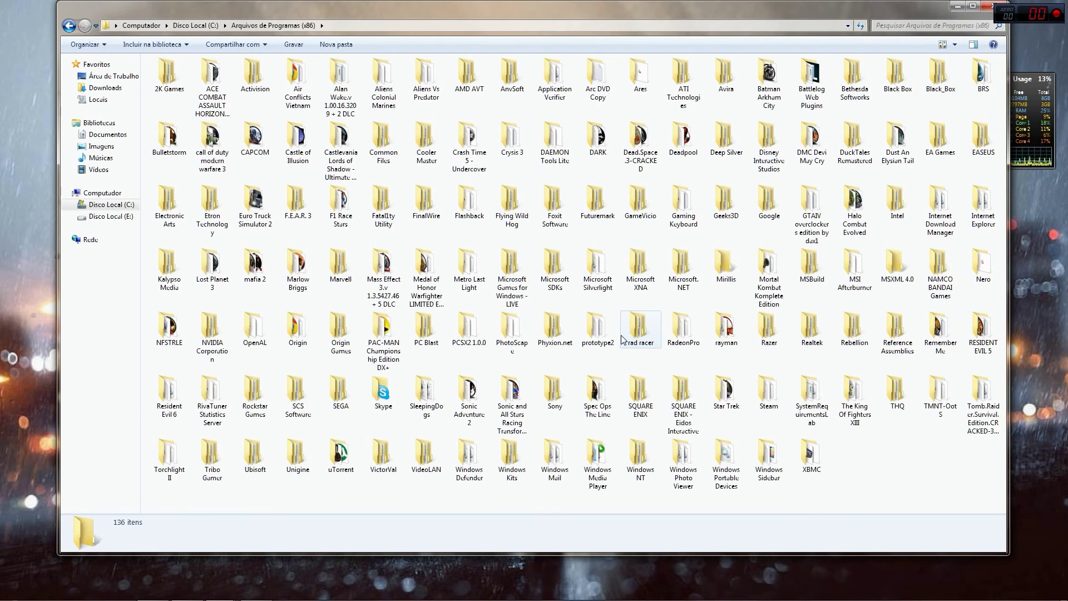
pyautogui.doubleClick(336, 334)
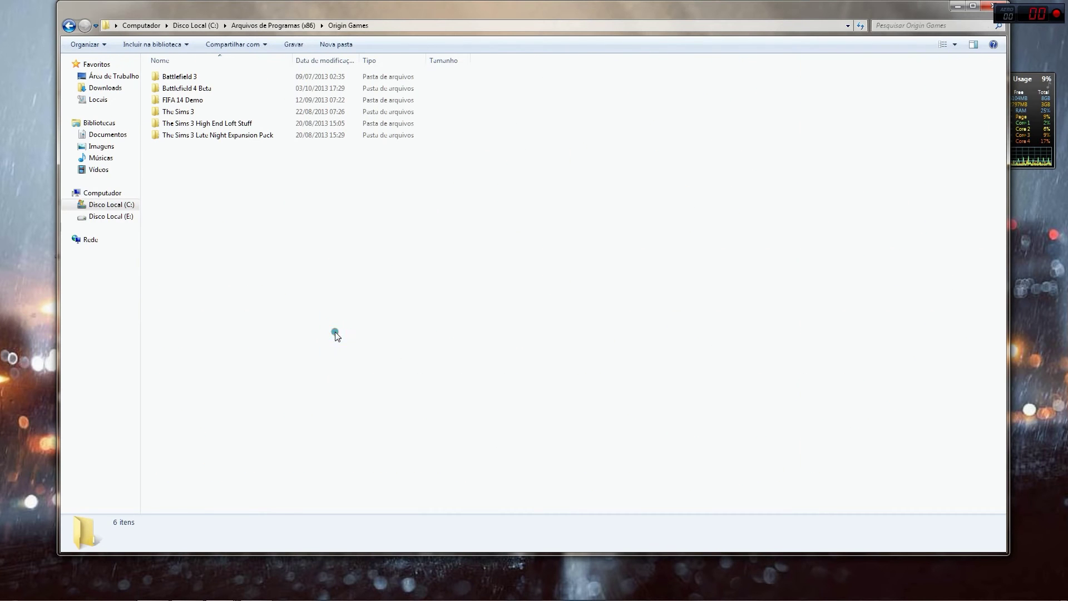
pyautogui.doubleClick(188, 90)
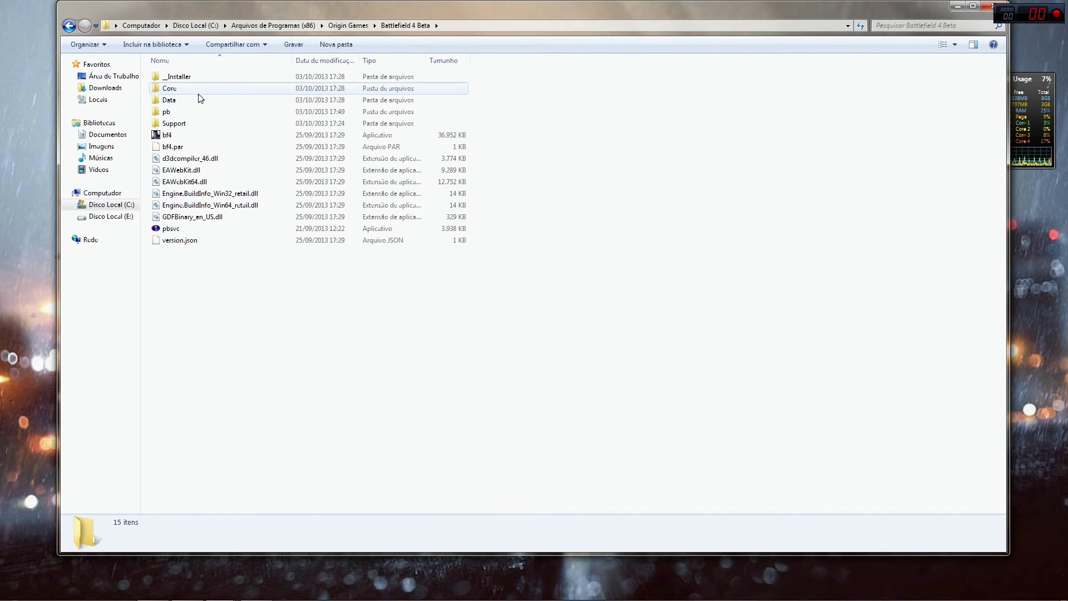
# Look at the files in the Data folder and return to the Battlefield 4 Beta folder
pyautogui.click(170, 102)
pyautogui.doubleClick(170, 103)
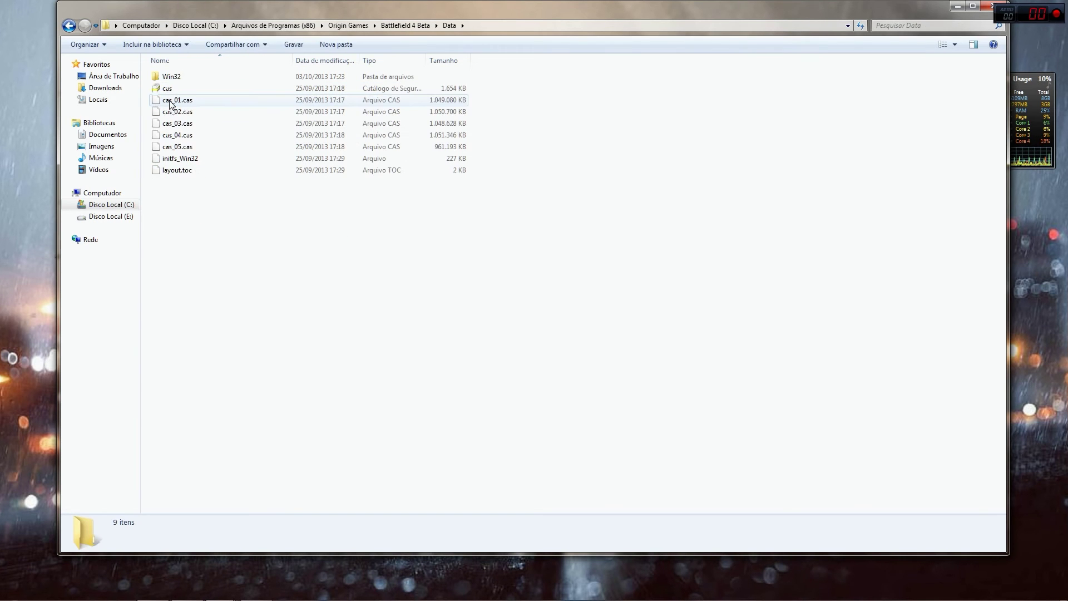
pyautogui.click(69, 26)
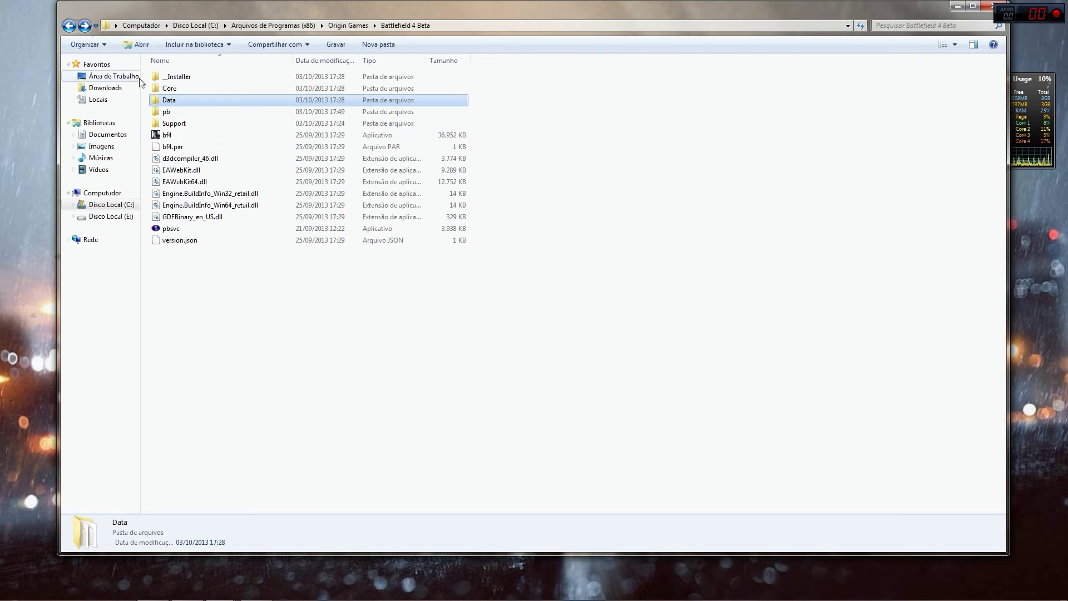
# Copy the Data folder from the Battlefield 4 Beta installation folder
pyautogui.rightClick(179, 102)
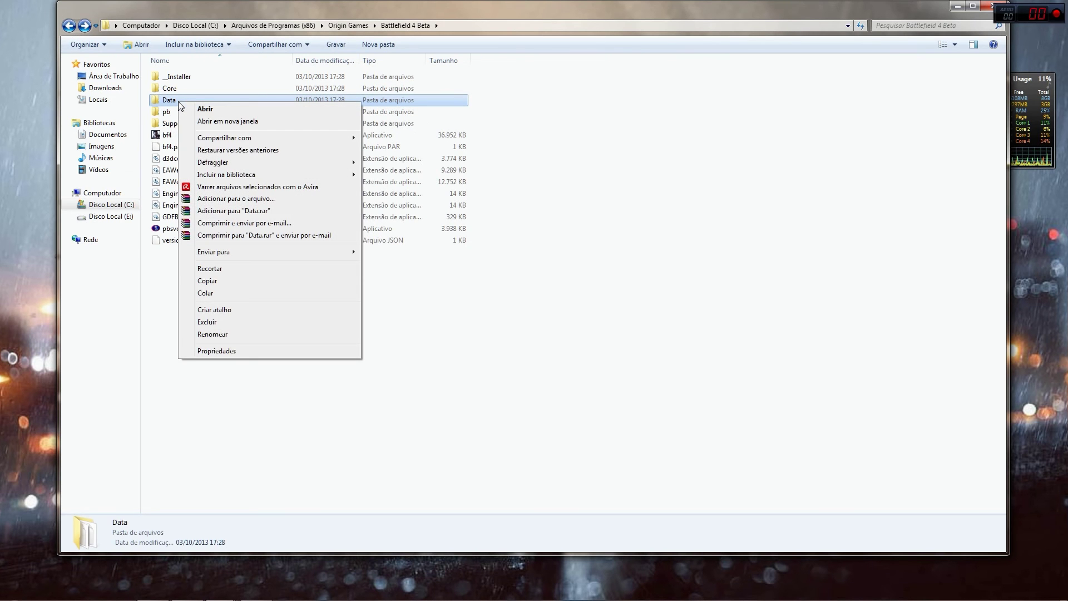
pyautogui.click(270, 280)
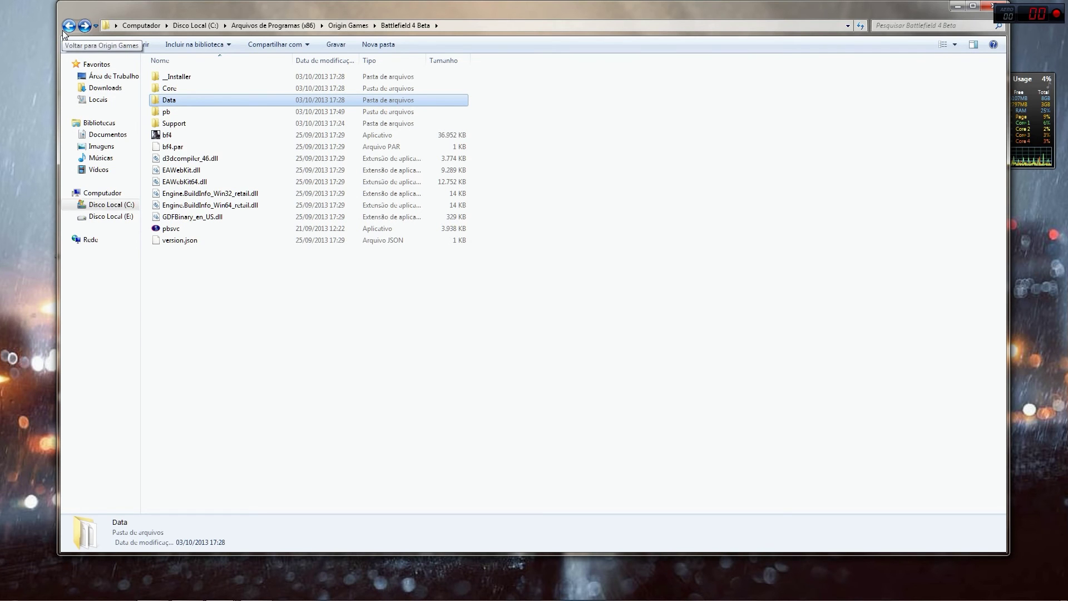
pyautogui.moveTo(171, 102)
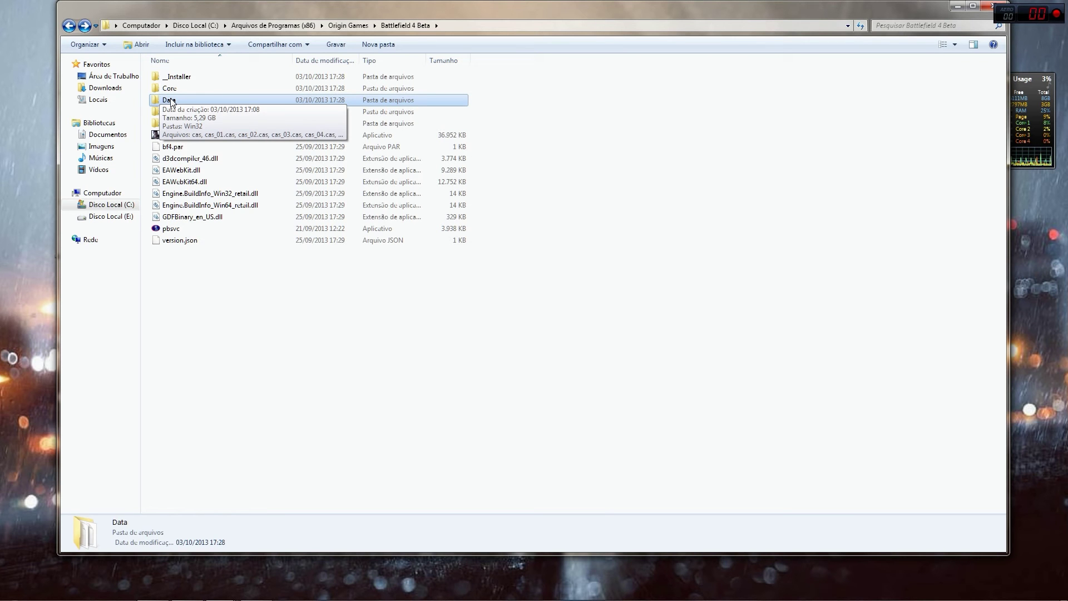
# Minimize the Battlefield 4 Beta folder window, launch Origin from the Games 2013 folder, and minimize that folder
pyautogui.click(959, 7)
pyautogui.doubleClick(987, 509)
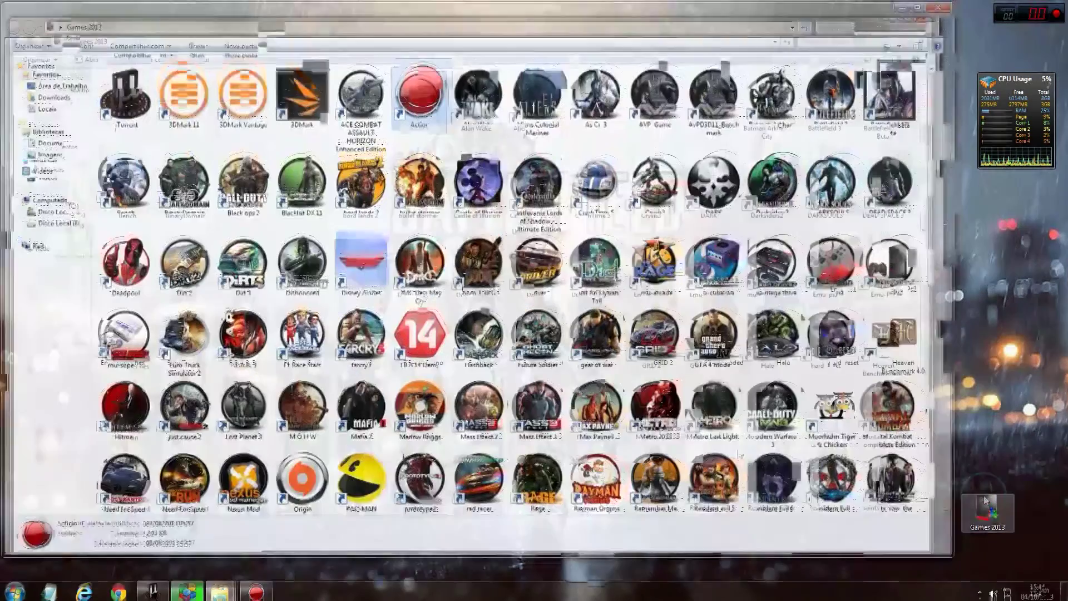
pyautogui.click(303, 479)
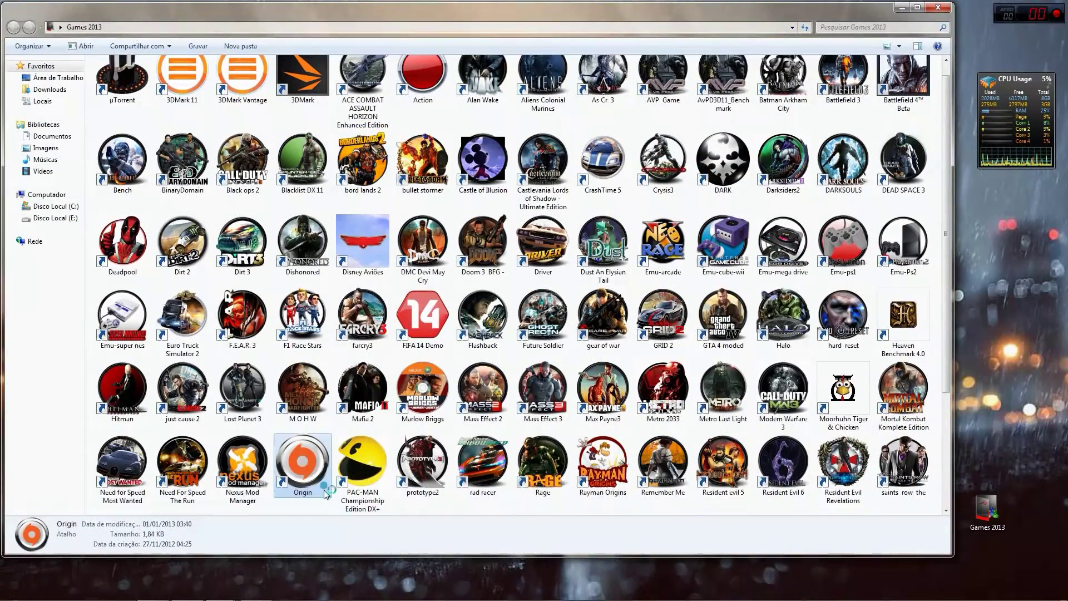
pyautogui.click(901, 7)
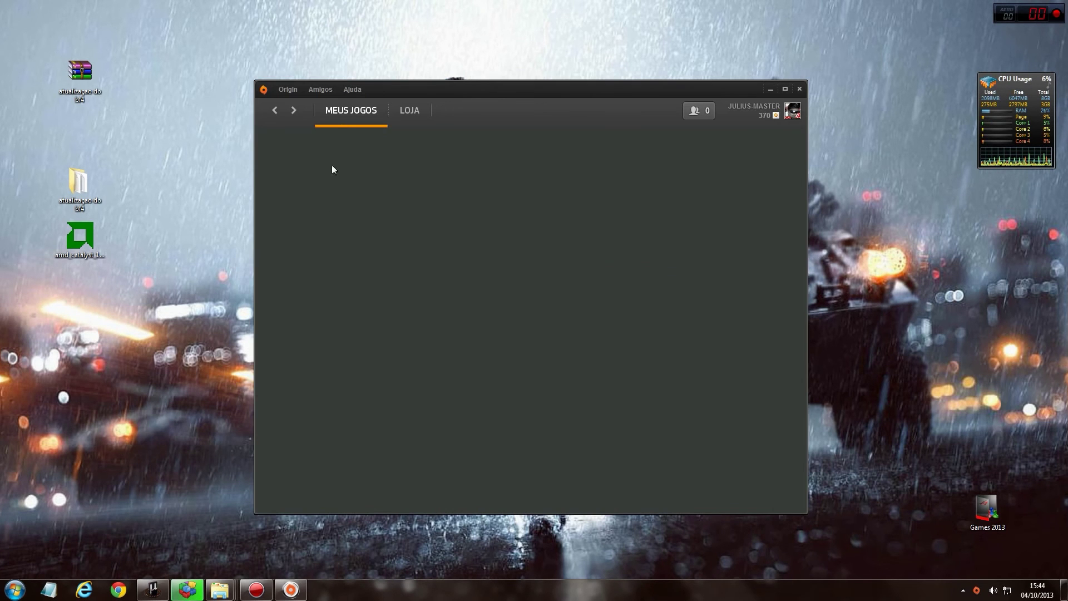
# In Origin's Meus Jogos library, view the game details and available actions for the Battlefield 4 beta
pyautogui.click(345, 111)
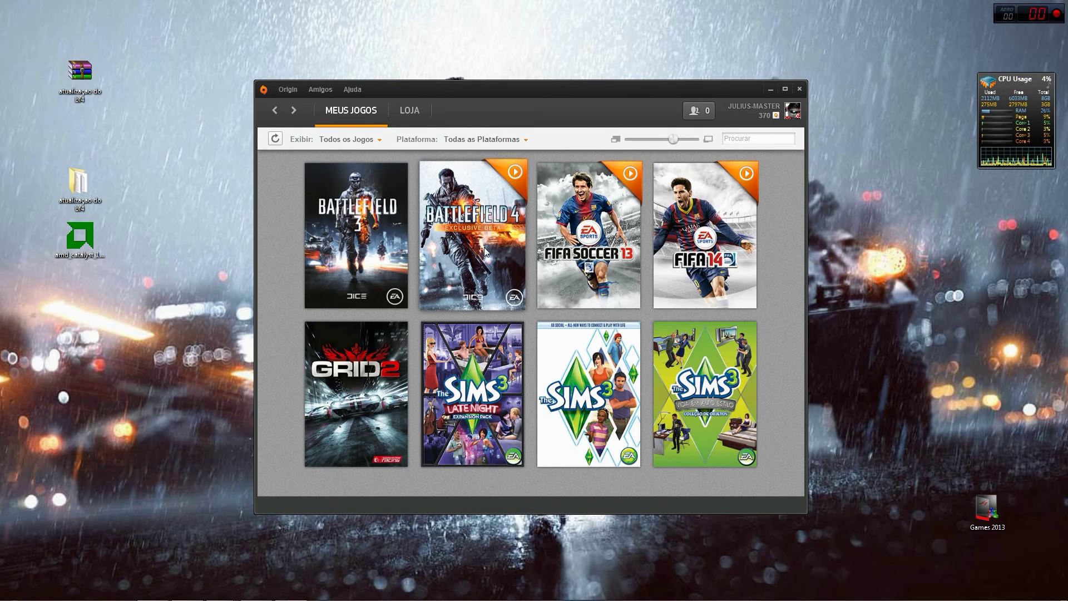
pyautogui.click(486, 198)
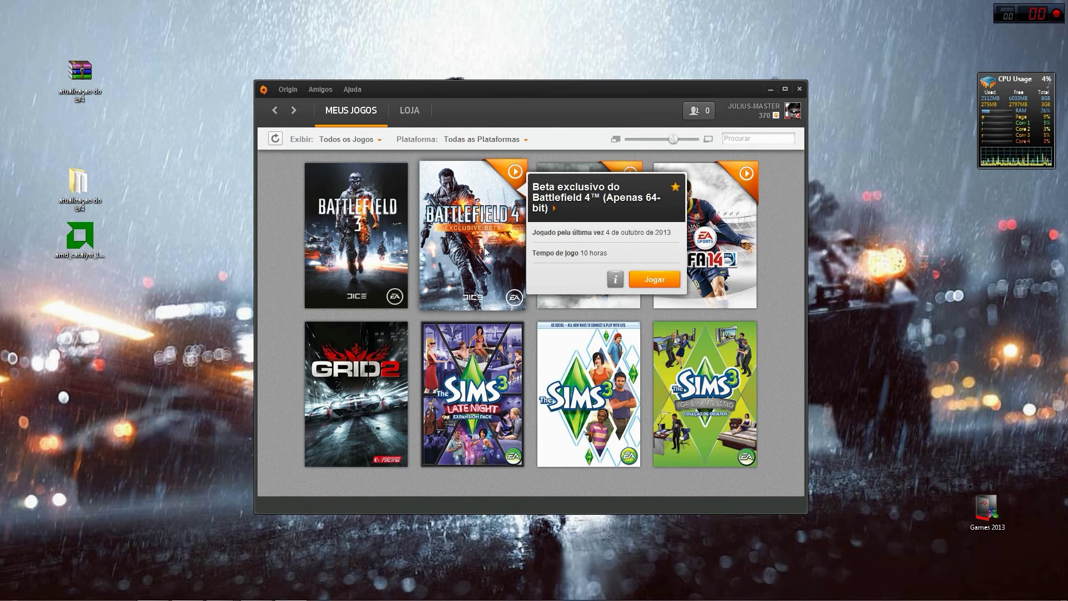
pyautogui.rightClick(487, 197)
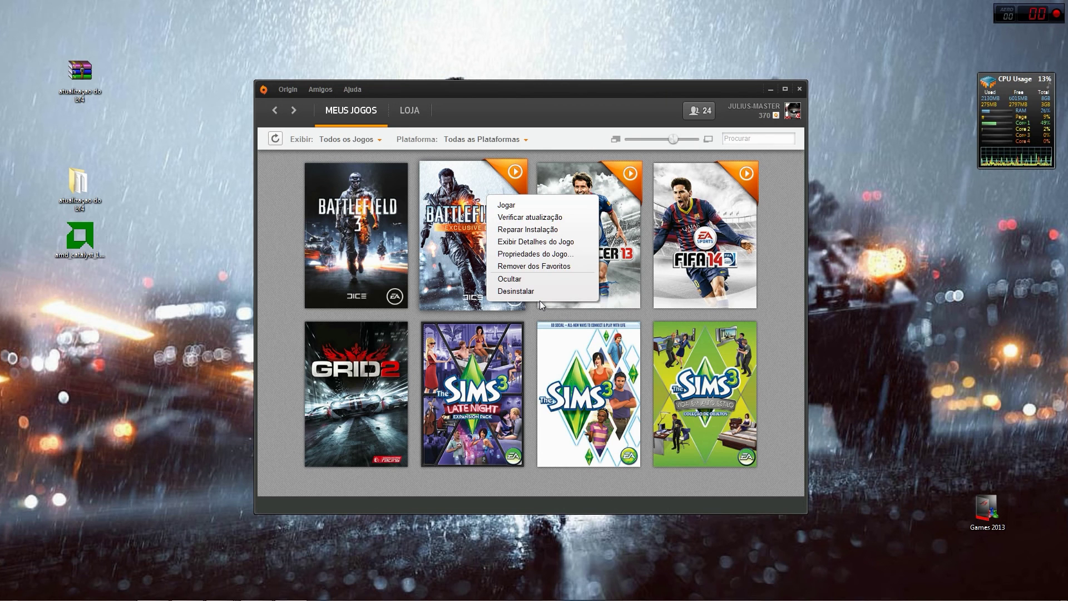
# Switch to CCleaner, view its Registro cleaner section, and minimize it
pyautogui.moveTo(62, 586)
pyautogui.click(15, 589)
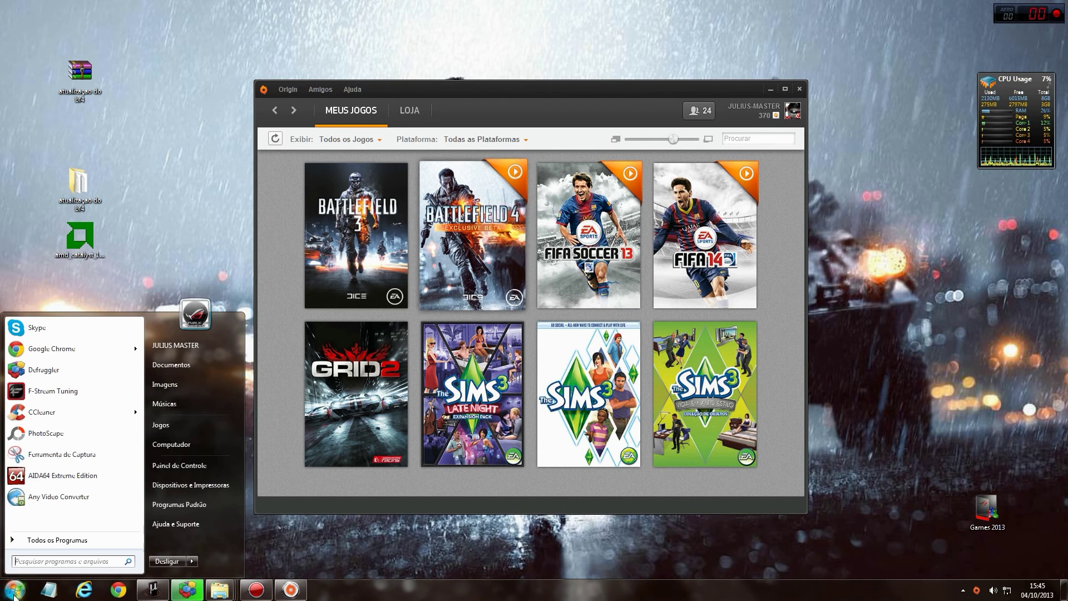
pyautogui.moveTo(53, 414)
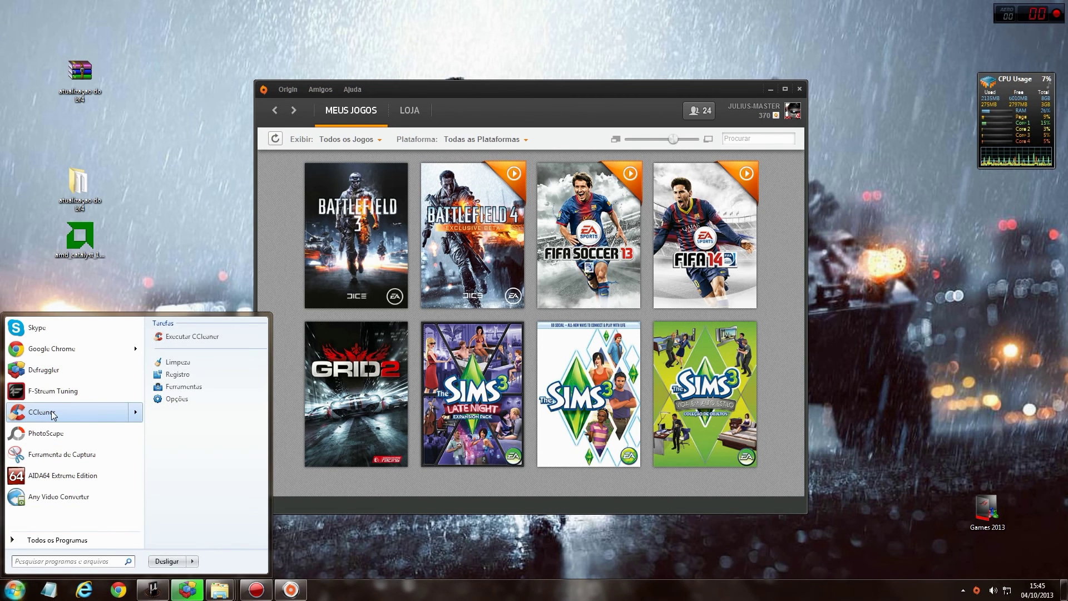
pyautogui.click(52, 413)
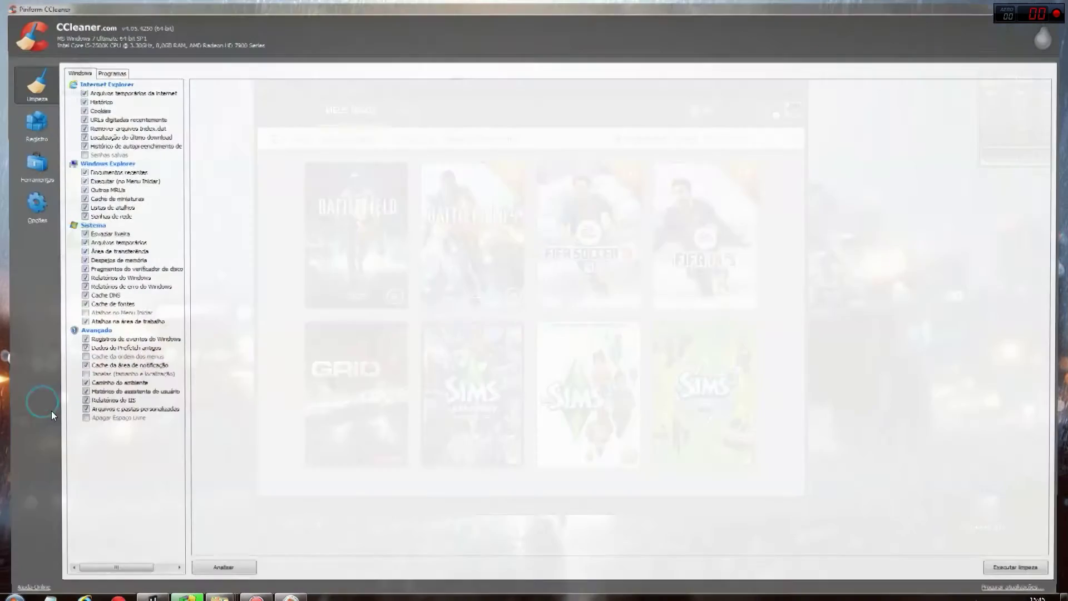
pyautogui.click(15, 124)
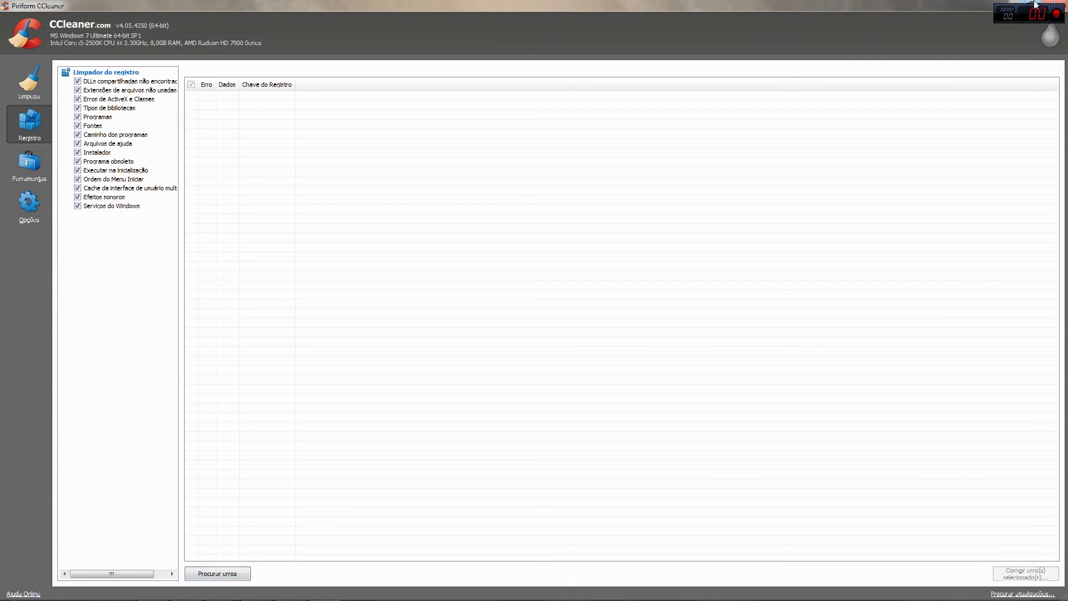
pyautogui.click(1011, 6)
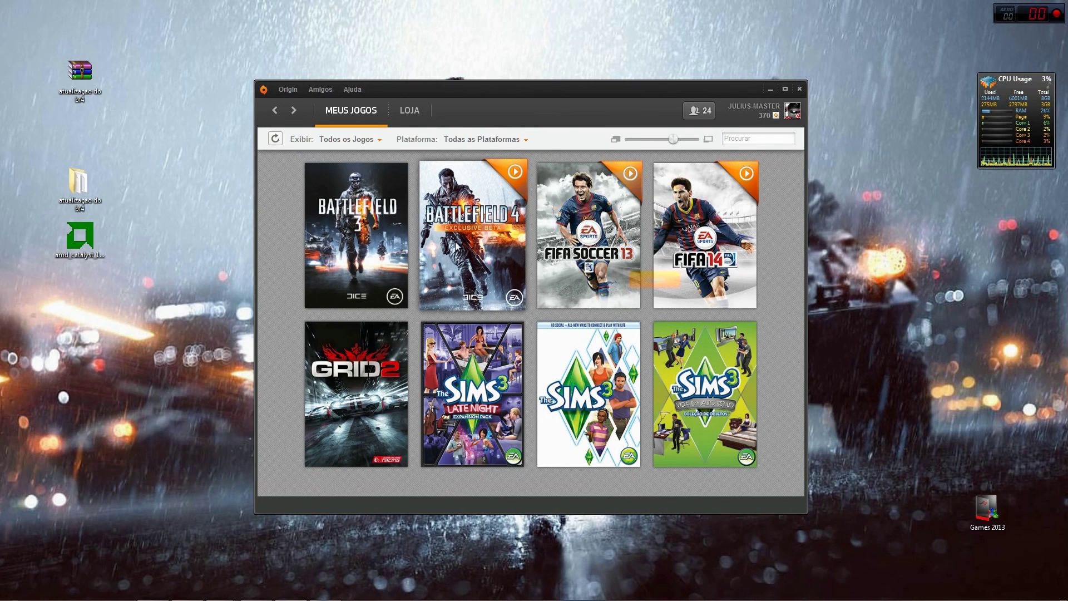
# Look again at the Battlefield 4 beta's repair and uninstall actions in Origin, and dismiss them without choosing any
pyautogui.moveTo(467, 255)
pyautogui.rightClick(467, 257)
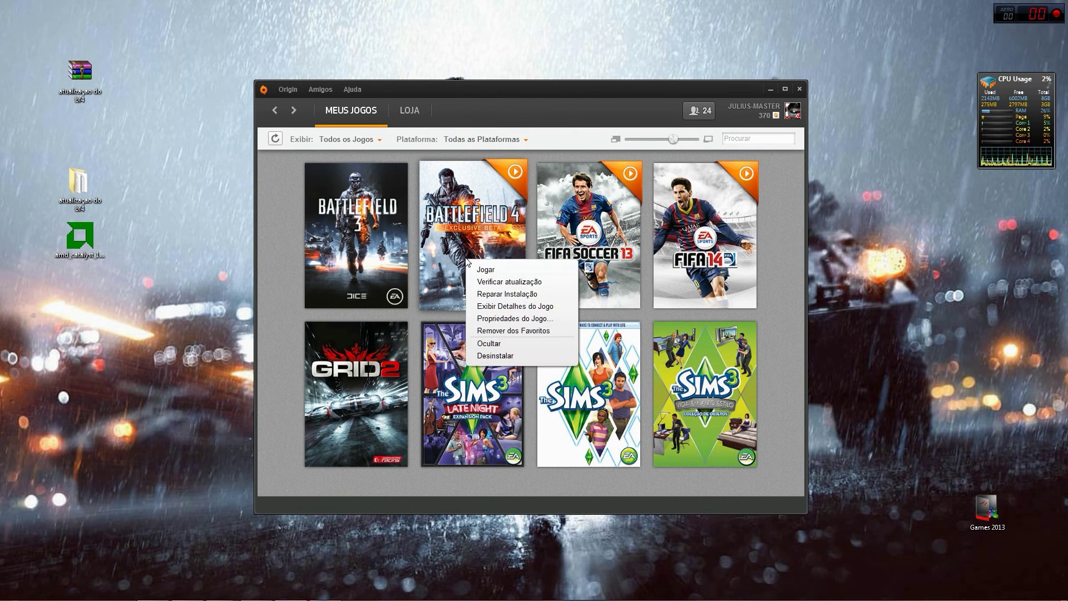
pyautogui.click(493, 232)
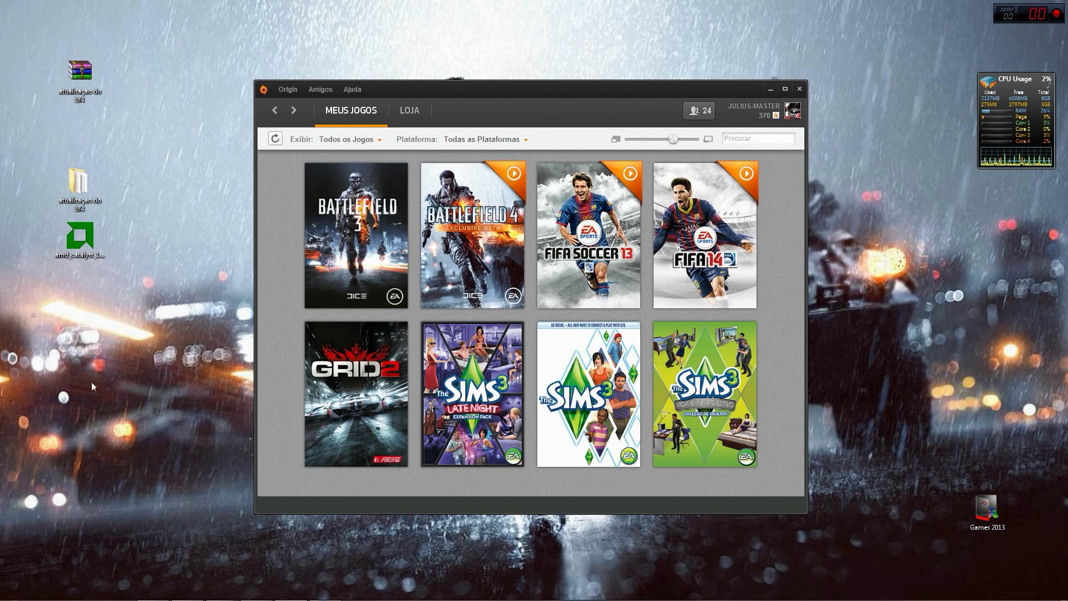
# Return to File Explorer and reopen Battlefield 4 Beta on drive C through Arquivos de Programas (x86) and Origin Games
pyautogui.moveTo(220, 589)
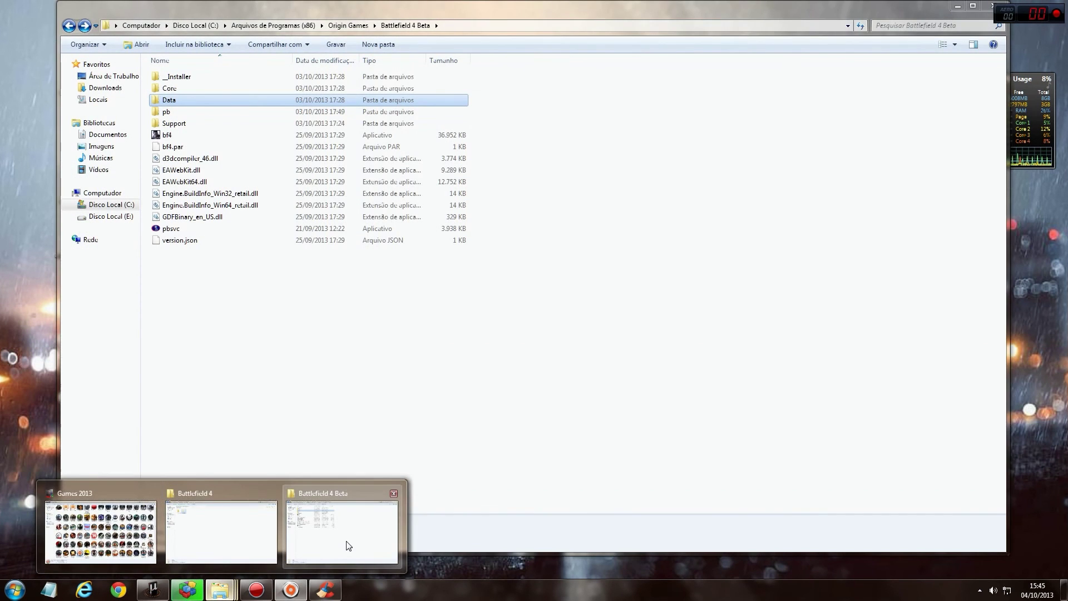
pyautogui.click(346, 544)
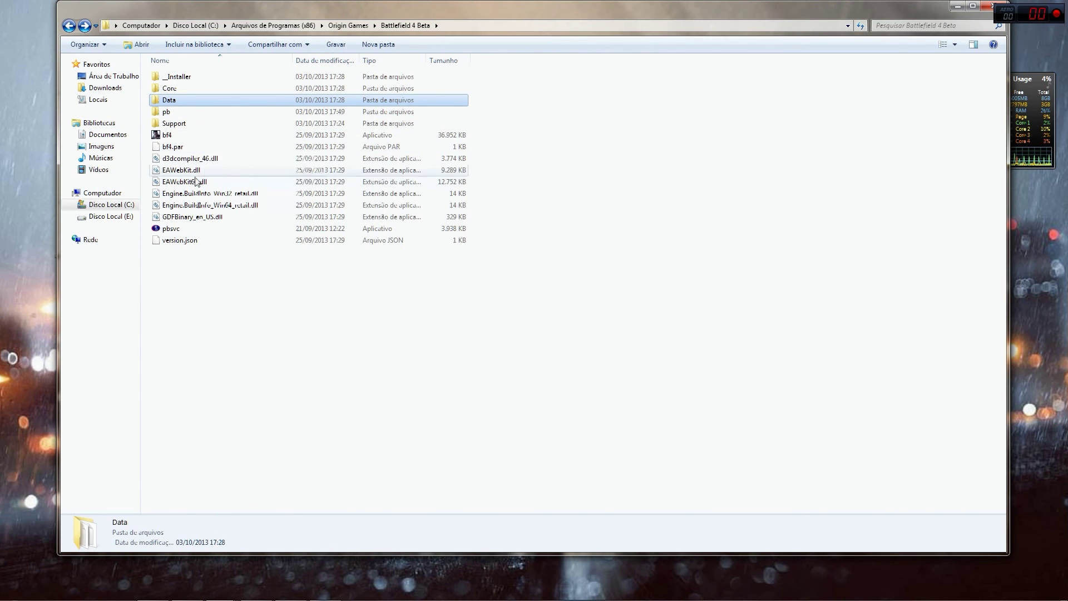
pyautogui.click(125, 205)
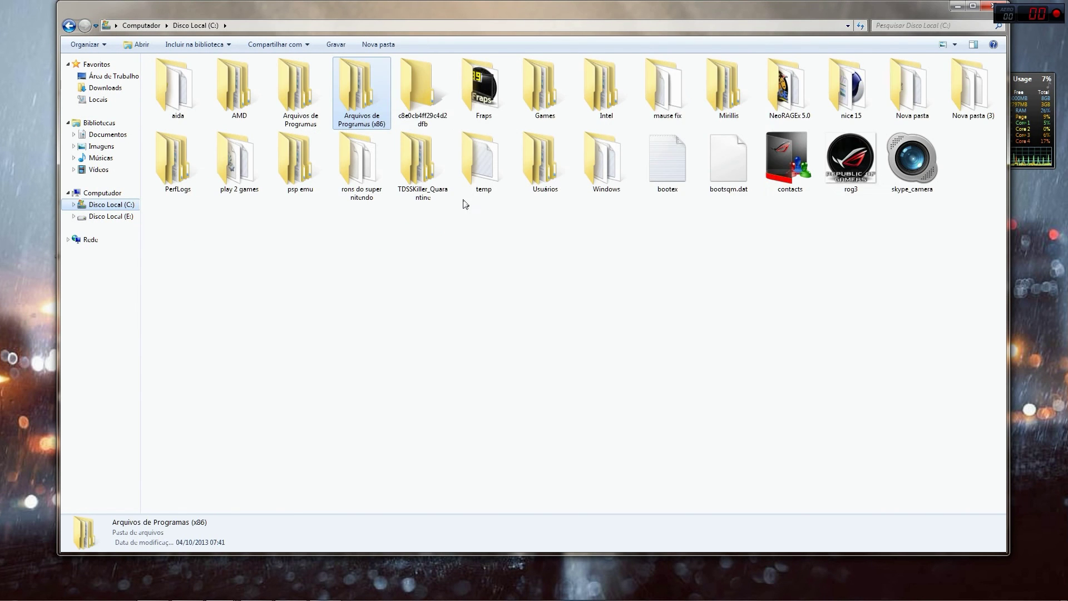
pyautogui.doubleClick(360, 98)
pyautogui.doubleClick(340, 332)
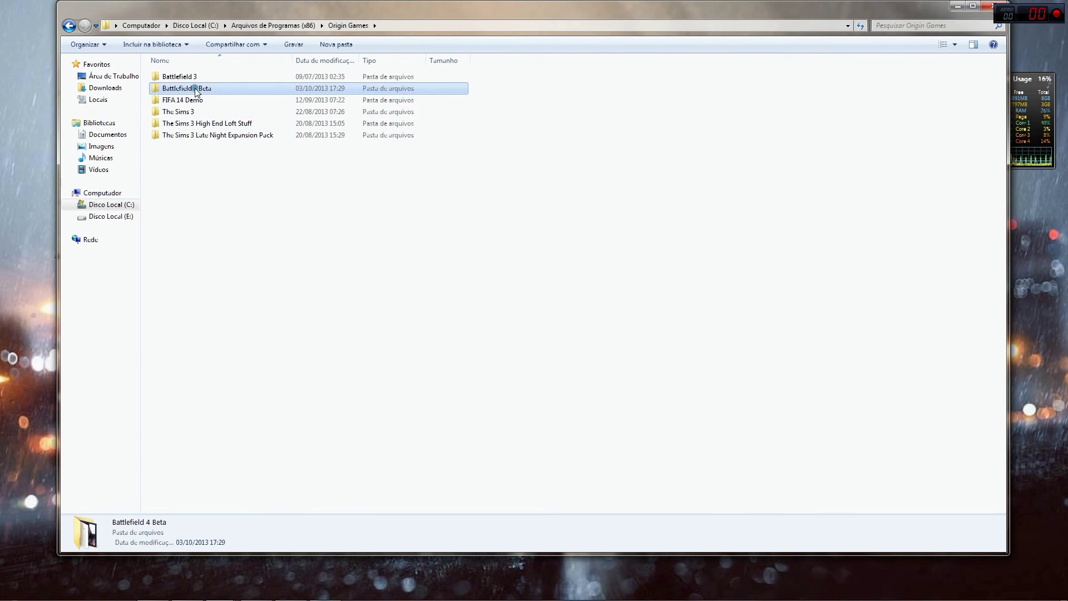
pyautogui.doubleClick(215, 88)
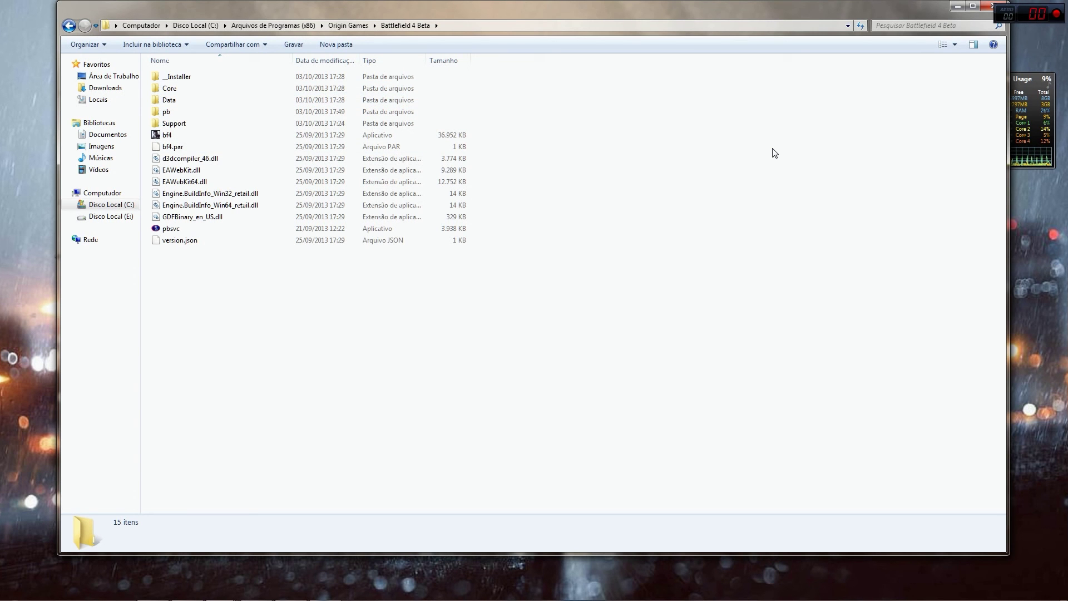
# Bring up Origin, return to the Battlefield 4 Beta folder, and minimize both windows to show the desktop
pyautogui.moveTo(306, 598)
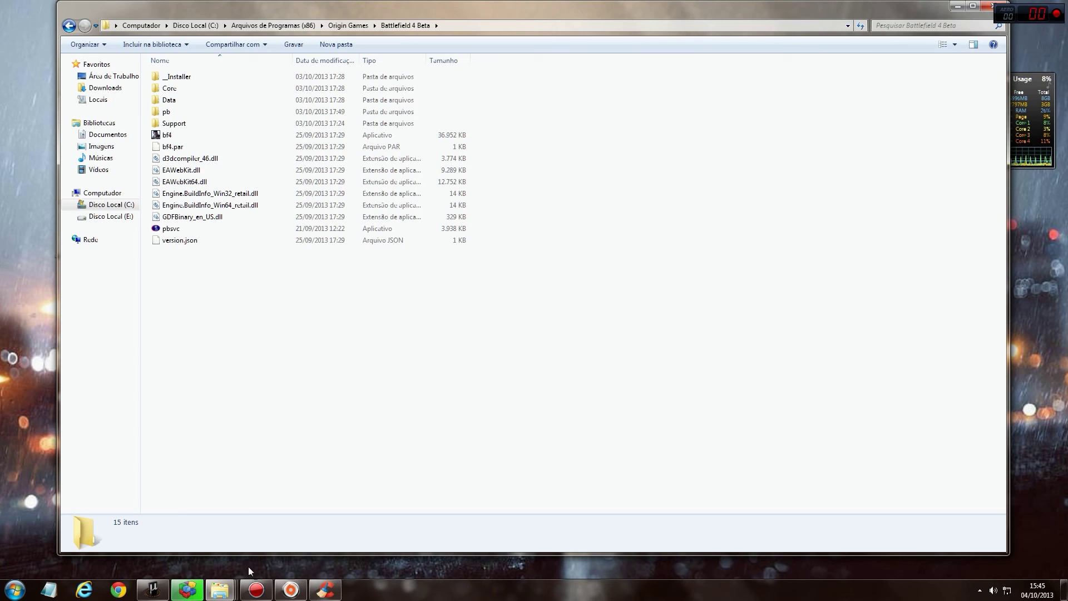
pyautogui.click(306, 597)
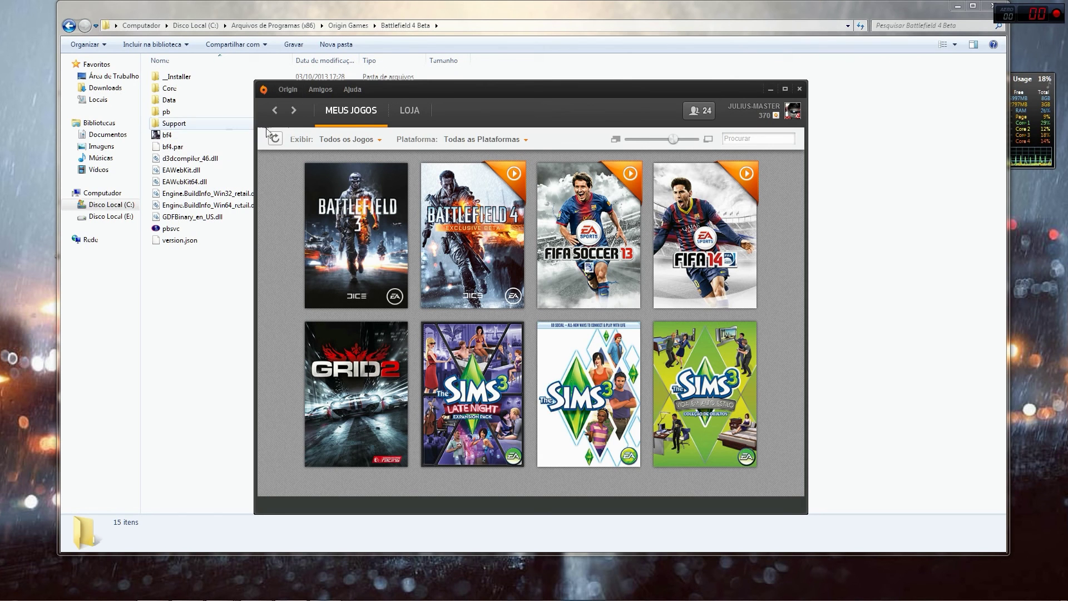
pyautogui.click(963, 131)
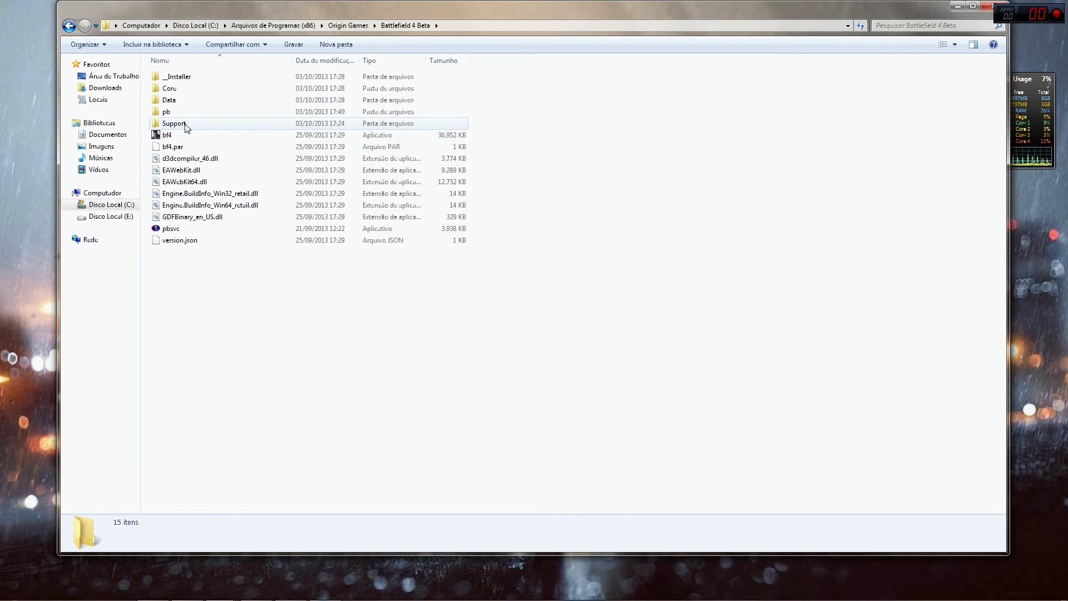
pyautogui.doubleClick(984, 2)
pyautogui.click(995, 11)
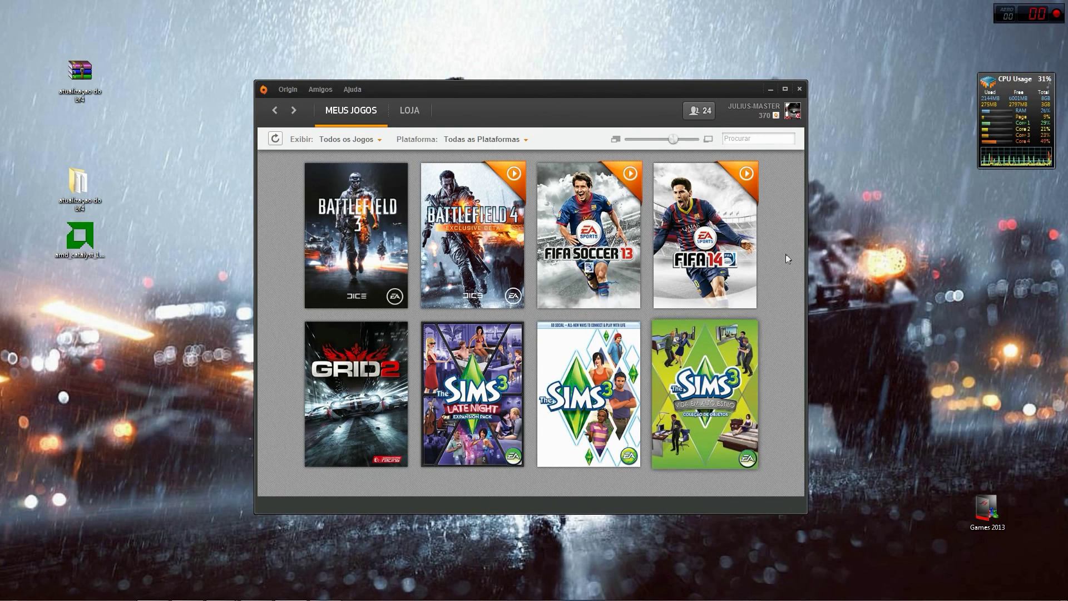
pyautogui.click(768, 90)
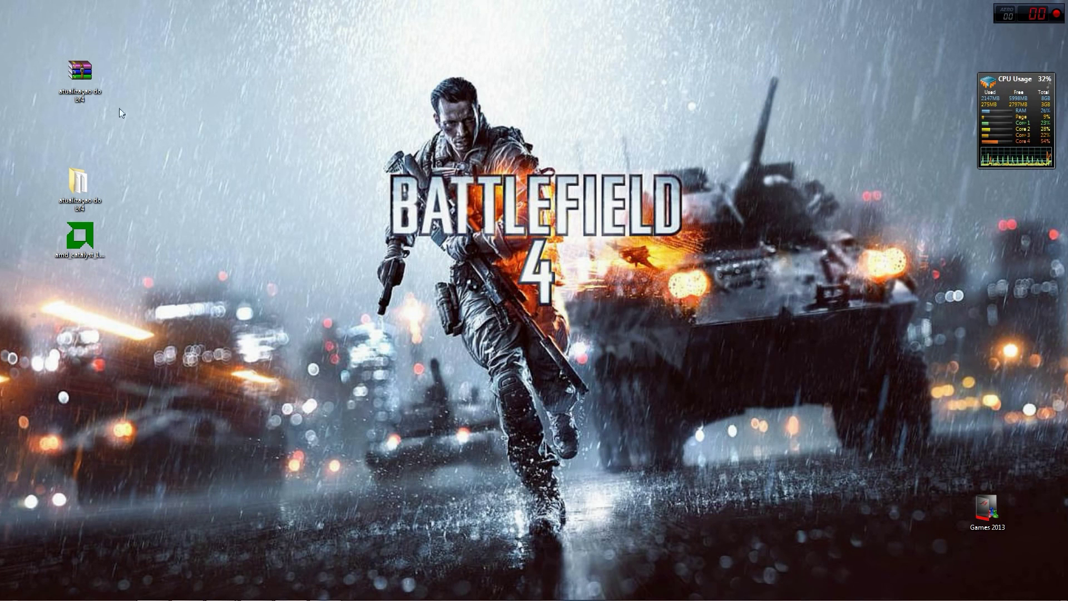